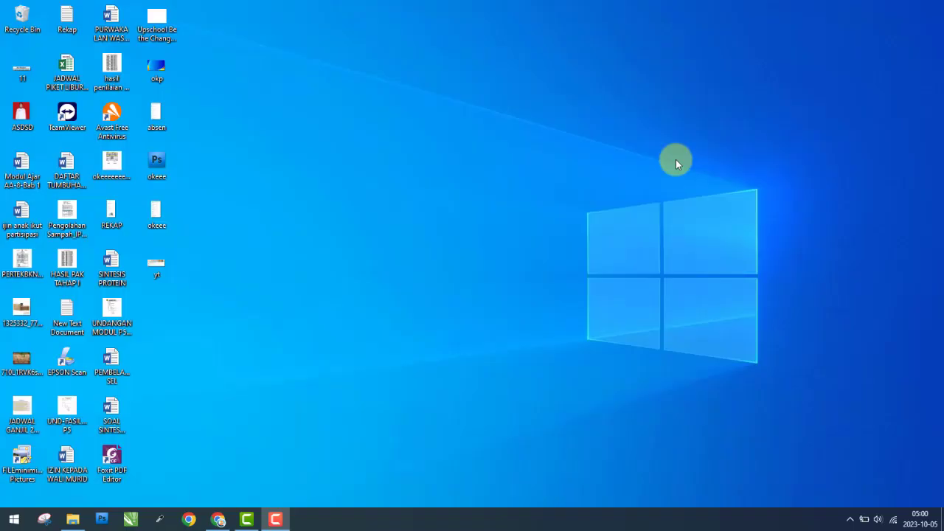
# Refresh the desktop three times from its right-click menu.
pyautogui.rightClick(309, 110)
pyautogui.click(320, 144)
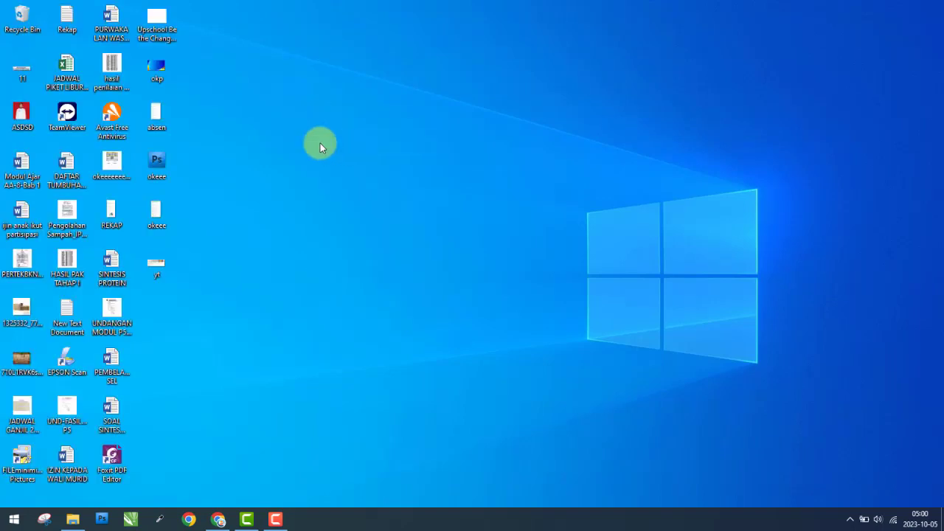
pyautogui.rightClick(320, 148)
pyautogui.click(351, 179)
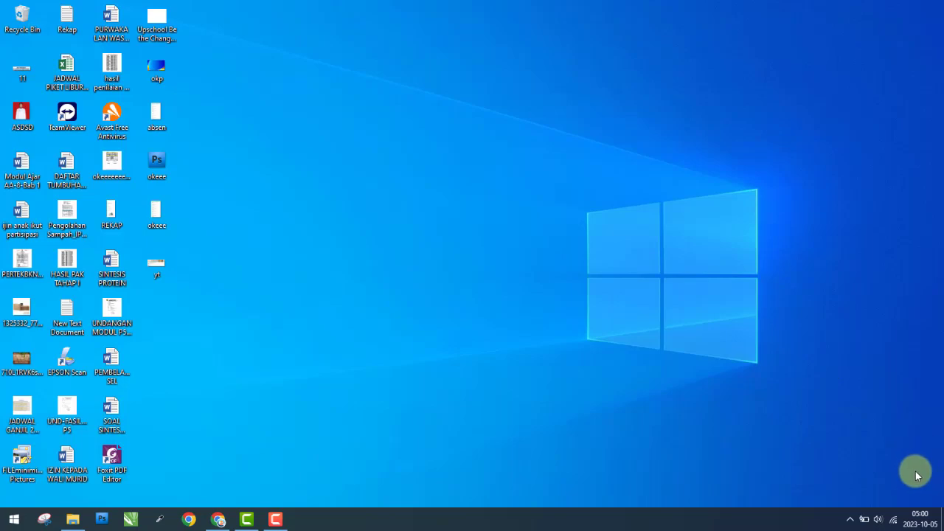
pyautogui.rightClick(338, 309)
pyautogui.click(370, 341)
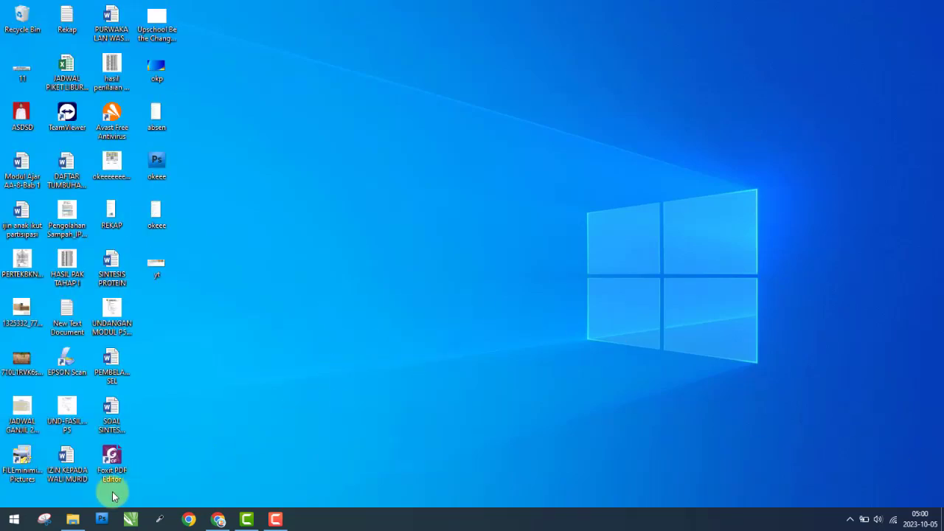
# Open PTSP-1.jpg from the Thumbnail folder on SSD (E:) in File Explorer.
pyautogui.click(74, 520)
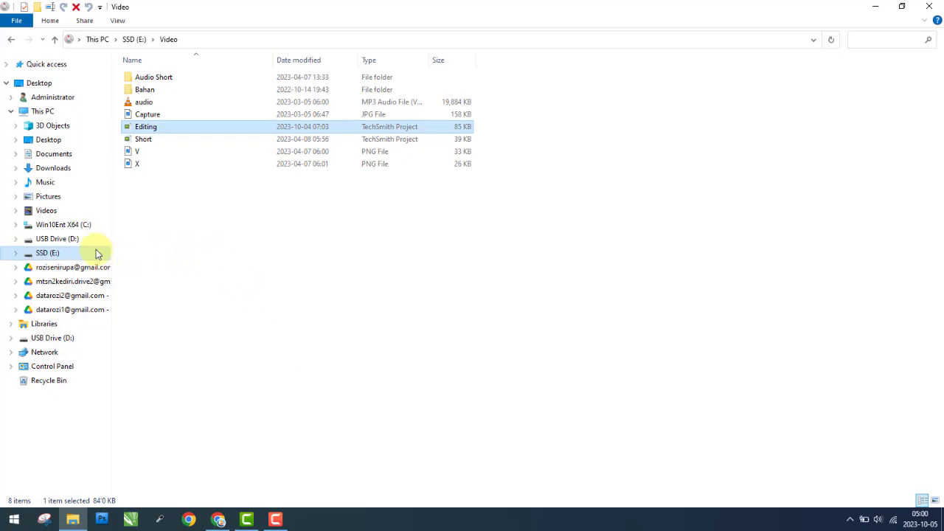
pyautogui.click(95, 253)
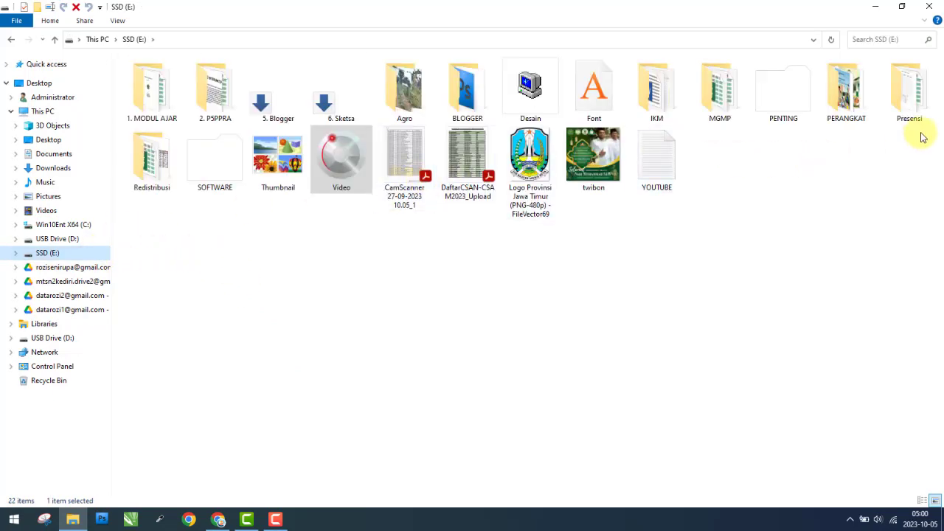
pyautogui.doubleClick(278, 156)
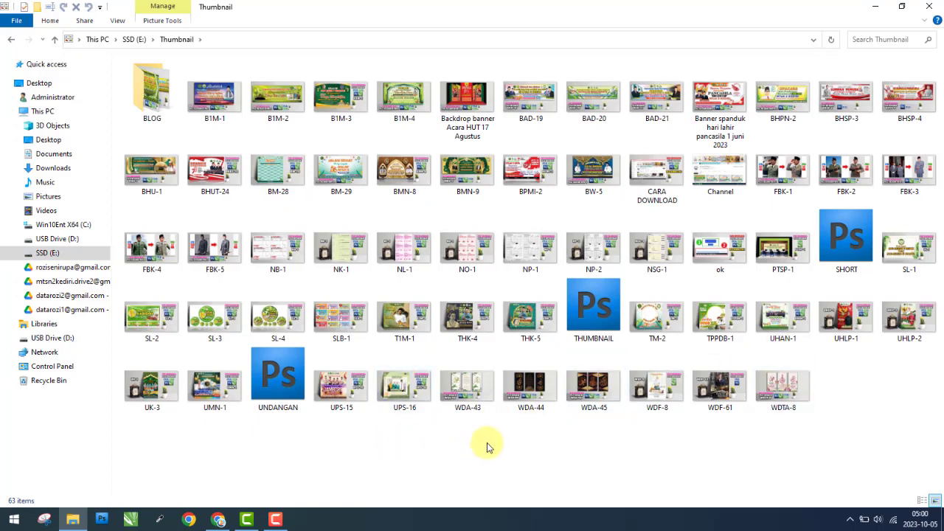
pyautogui.click(792, 240)
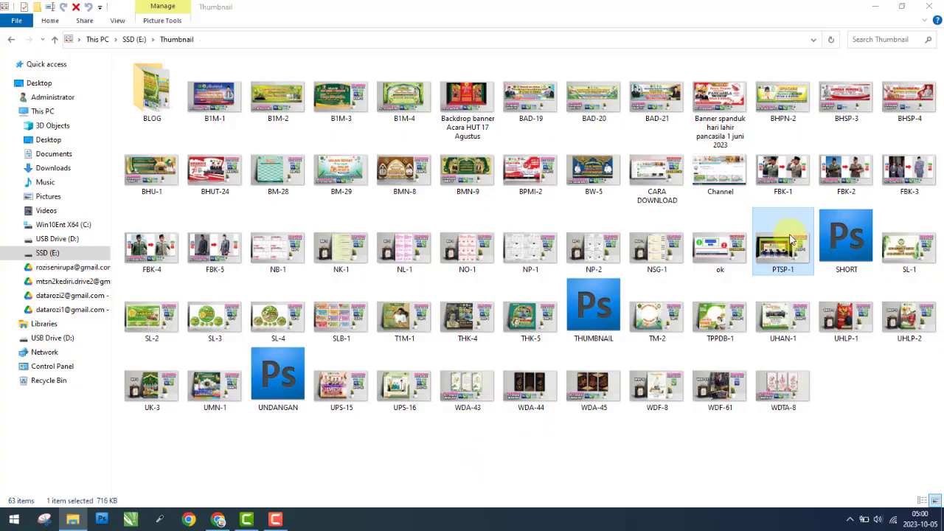
pyautogui.doubleClick(791, 239)
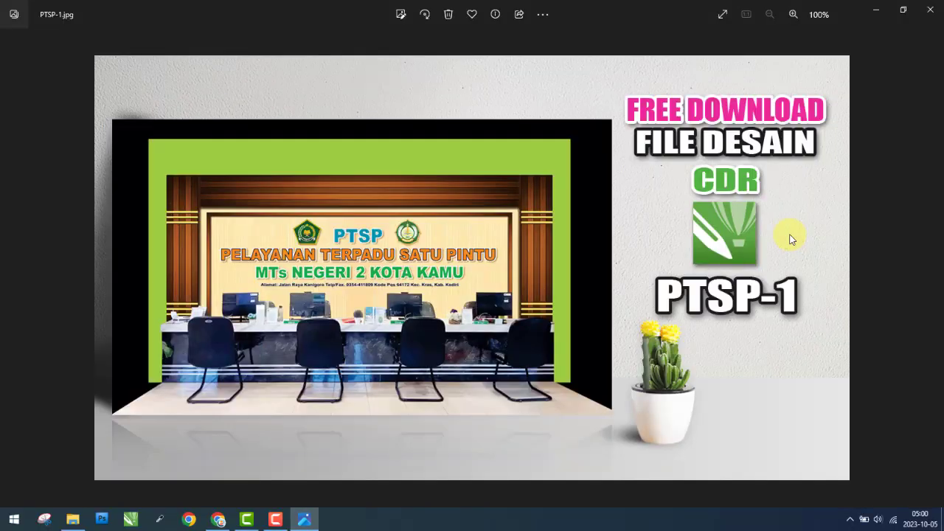
pyautogui.moveTo(268, 273)
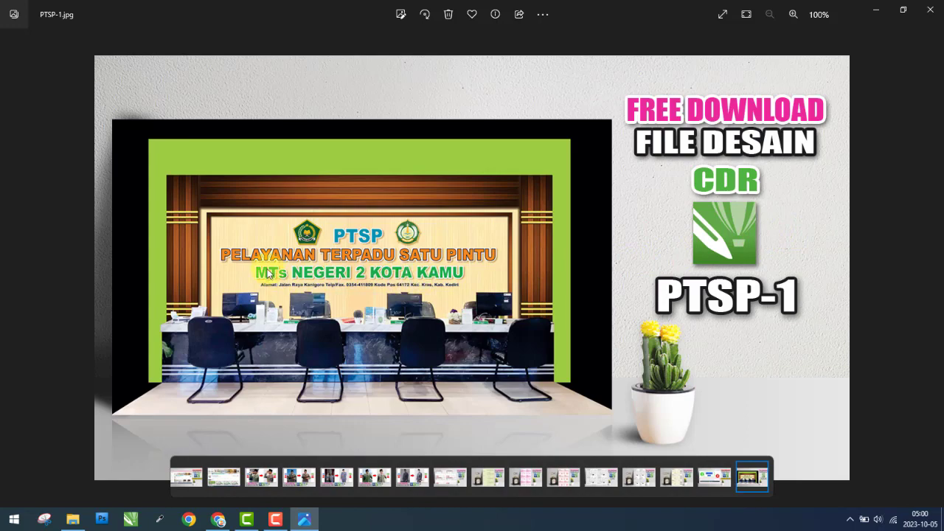
# Zoom and pan around the PTSP-1 mockup to inspect it, then close Photos.
pyautogui.scroll(3, 266, 273)
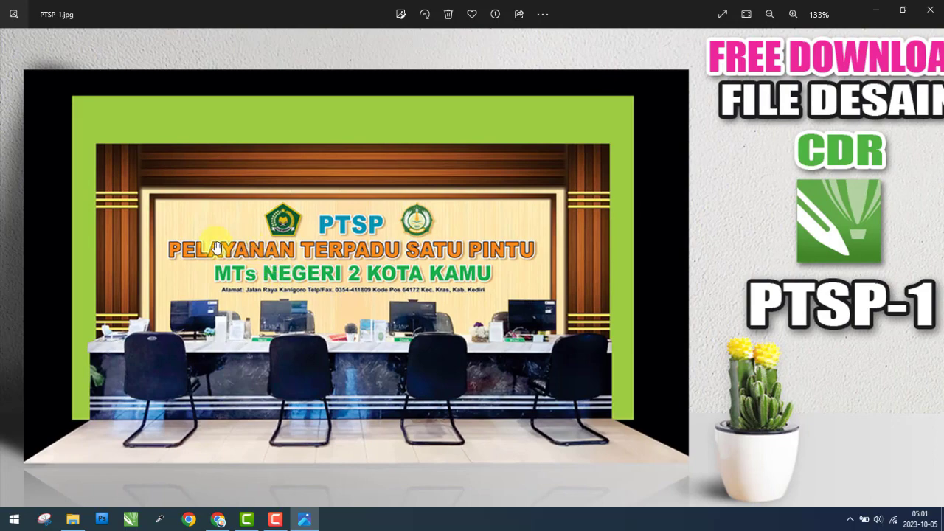
pyautogui.scroll(1, 216, 248)
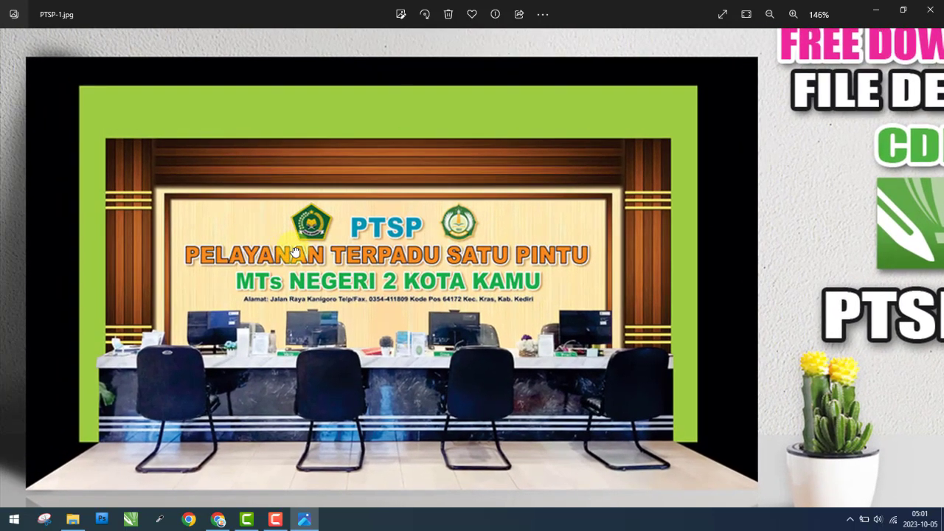
pyautogui.moveTo(295, 251); pyautogui.dragTo(295, 242)
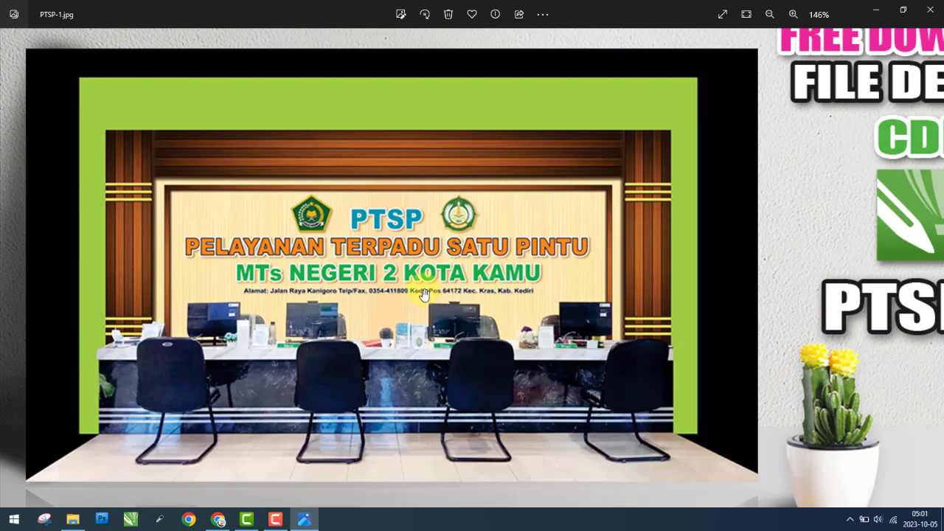
pyautogui.scroll(-1, 424, 294)
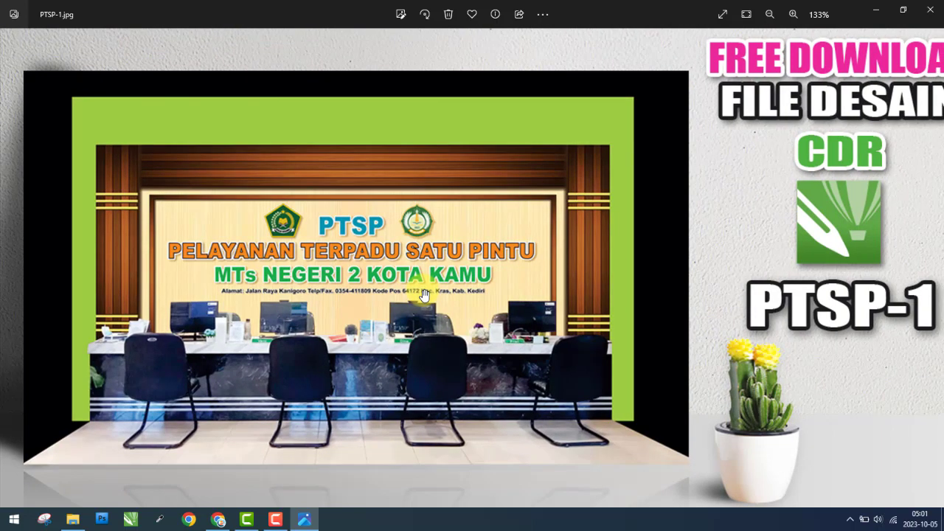
pyautogui.scroll(-1, 424, 295)
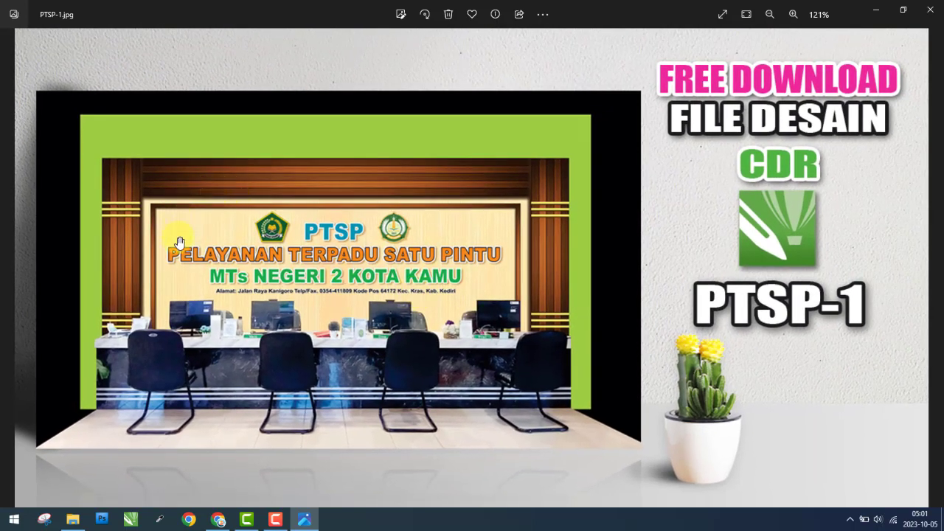
pyautogui.scroll(1, 179, 244)
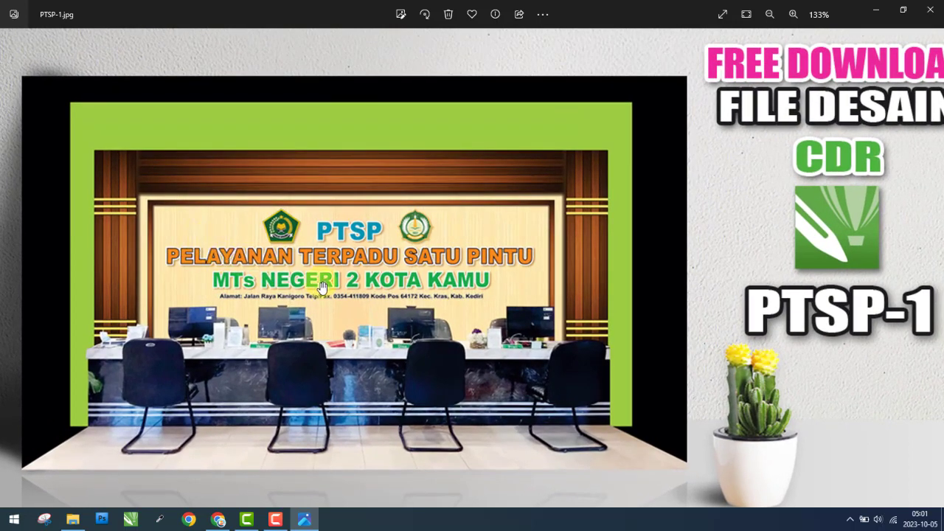
pyautogui.scroll(1, 322, 286)
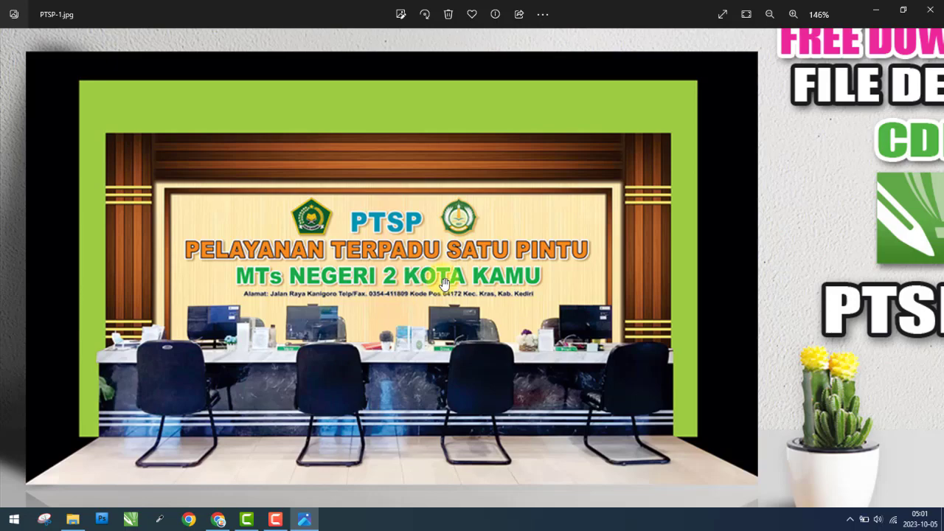
pyautogui.click(940, 9)
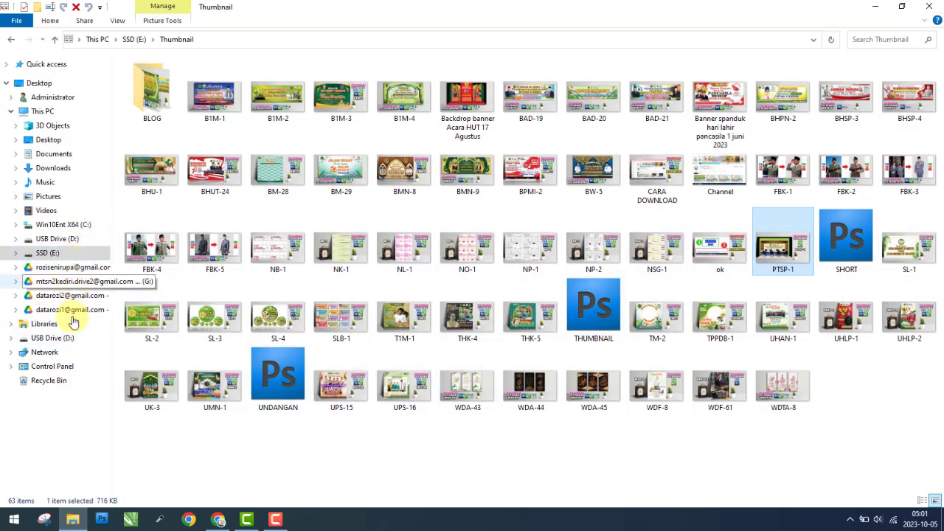
# Check the TDG folder on USB Drive (D:), then go to SSD (E:) Desain\PTSP and select PTSP-1C.
pyautogui.click(52, 338)
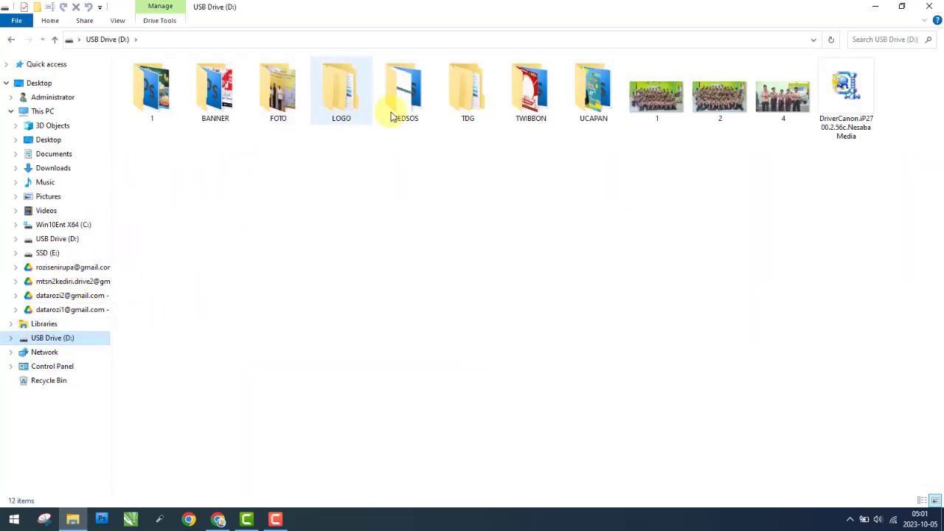
pyautogui.doubleClick(479, 102)
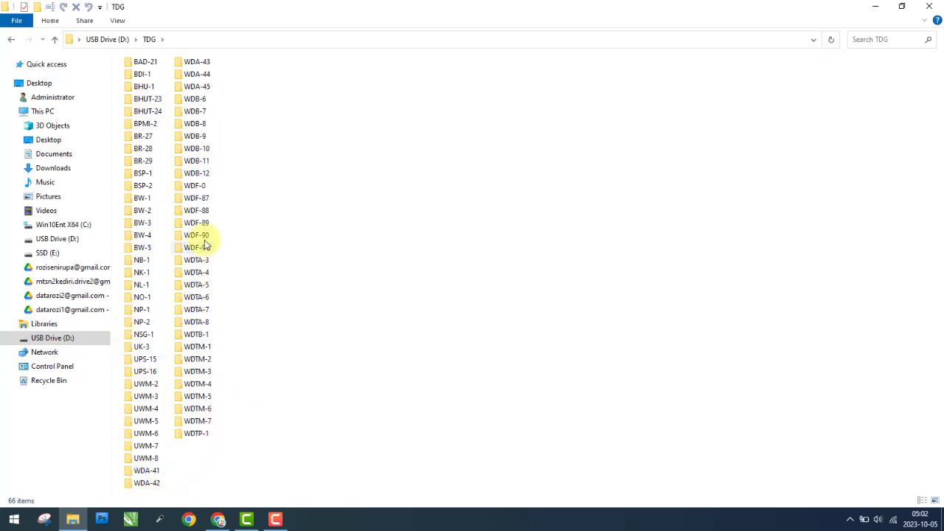
pyautogui.click(12, 40)
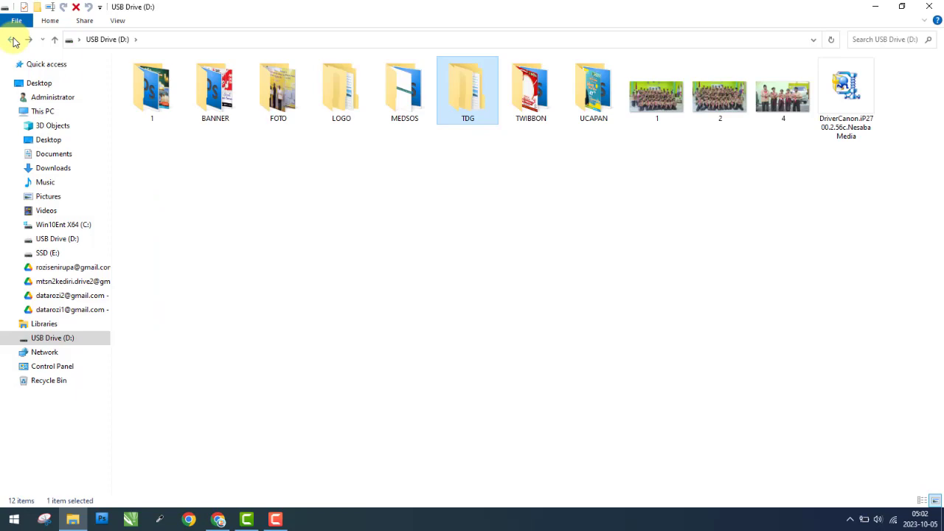
pyautogui.click(12, 40)
pyautogui.click(13, 40)
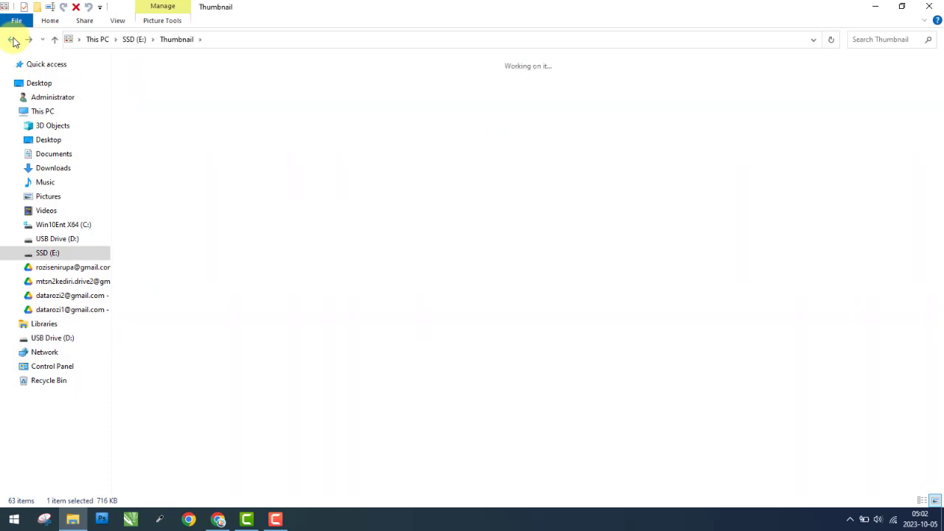
pyautogui.doubleClick(546, 95)
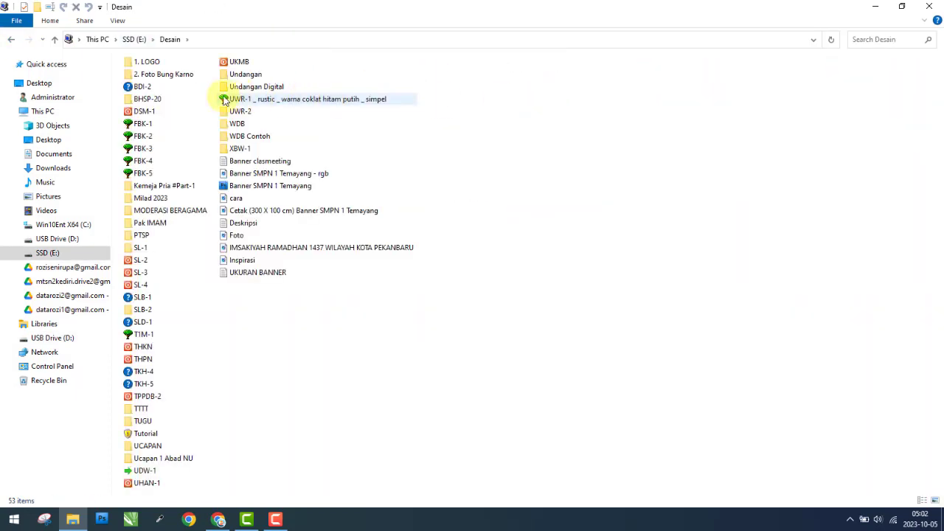
pyautogui.doubleClick(142, 233)
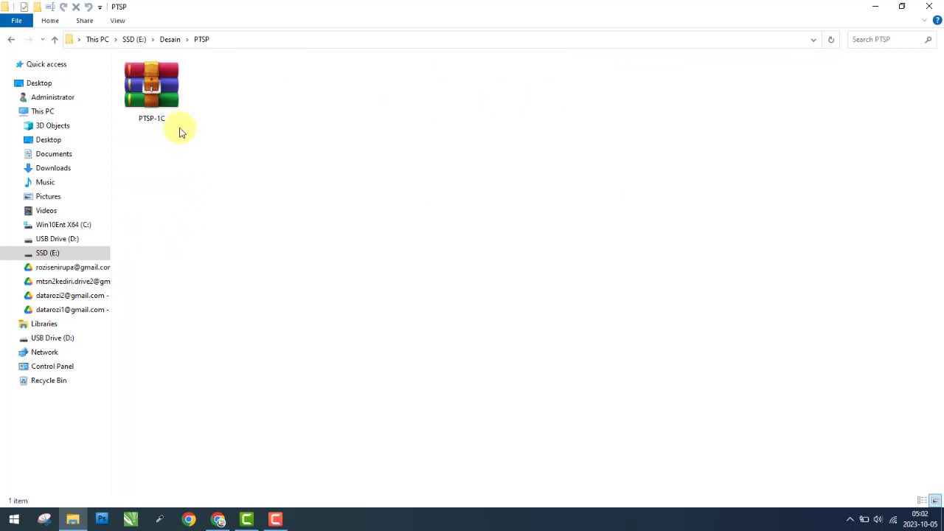
pyautogui.click(163, 96)
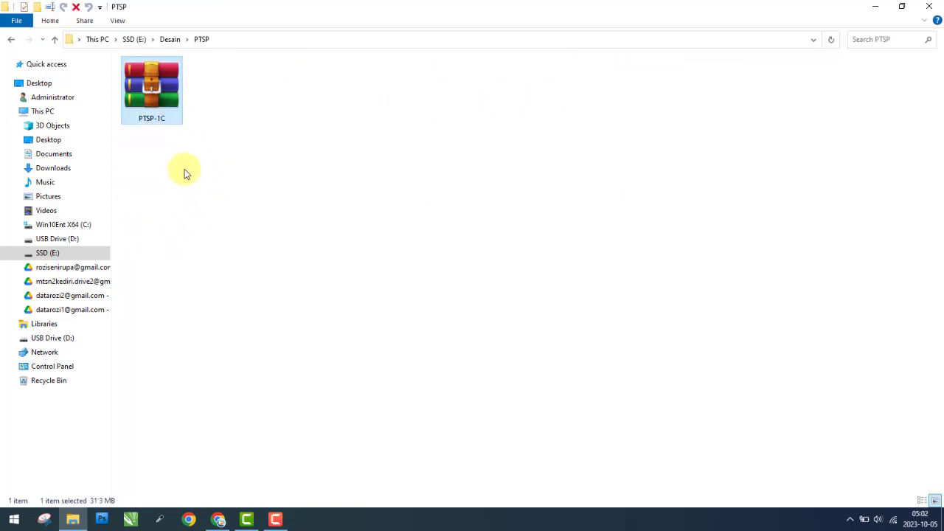
# Extract PTSP-1C here and open its Bahan folder to look at source images like edit big.jpg.
pyautogui.rightClick(153, 93)
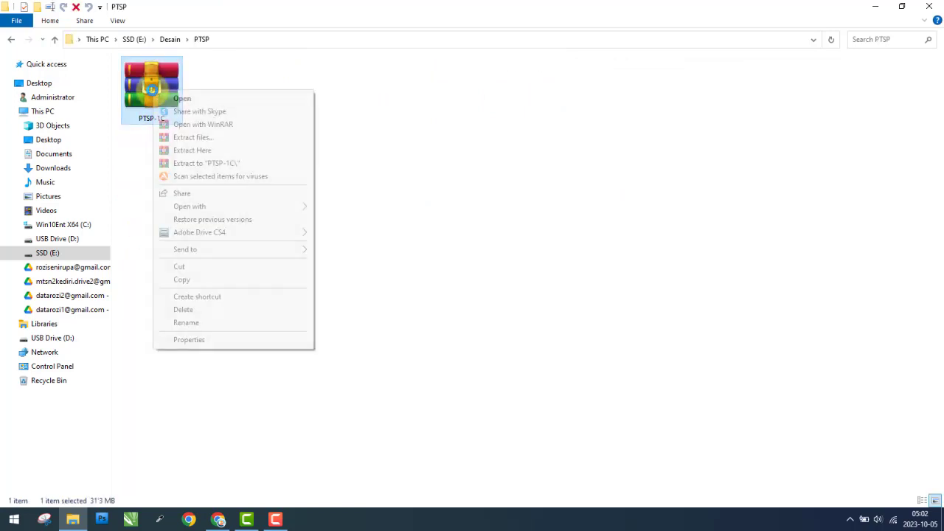
pyautogui.click(211, 151)
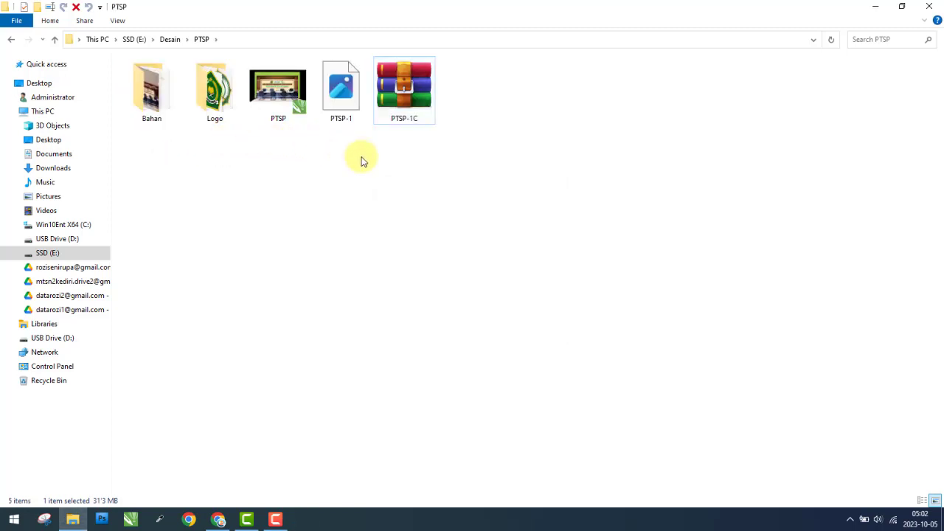
pyautogui.doubleClick(151, 92)
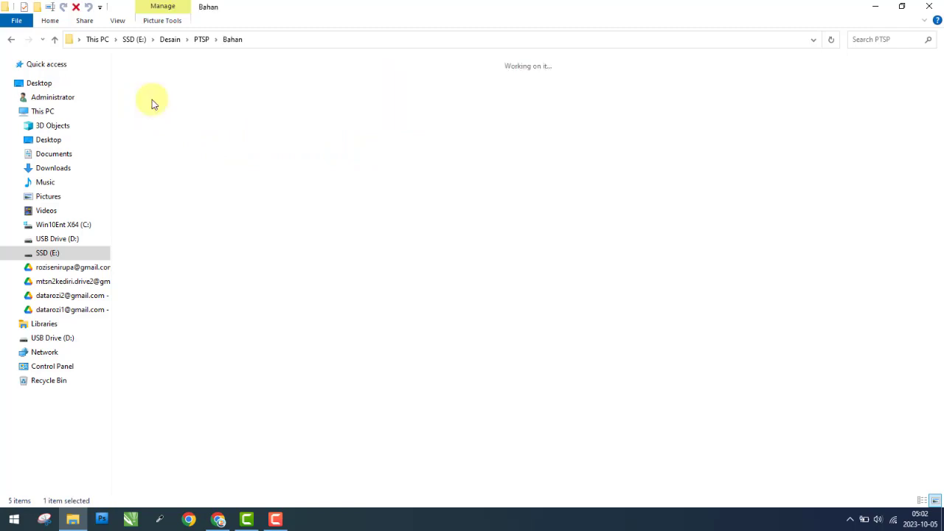
pyautogui.click(147, 88)
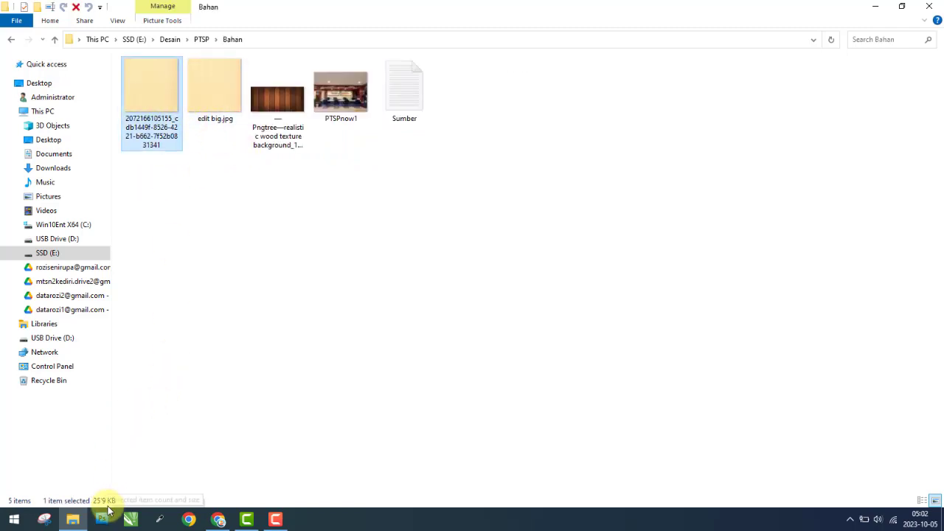
pyautogui.click(212, 97)
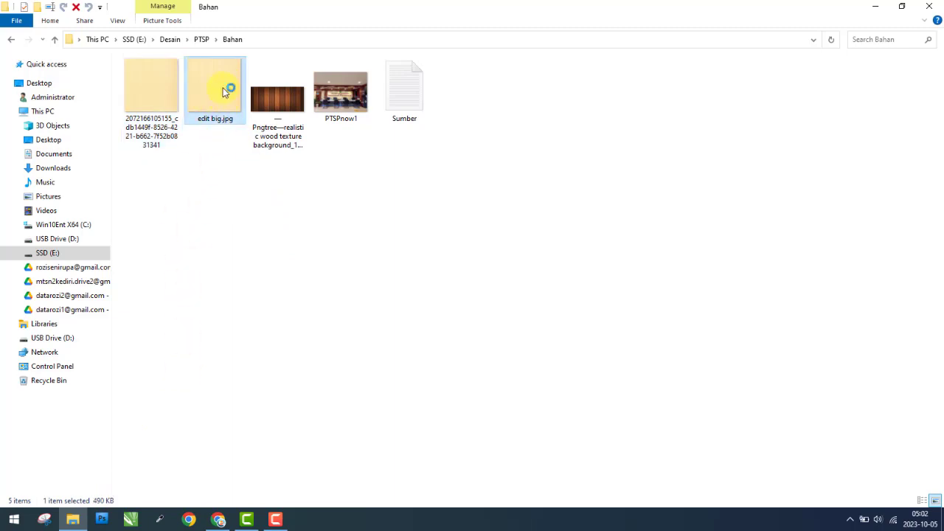
pyautogui.doubleClick(226, 92)
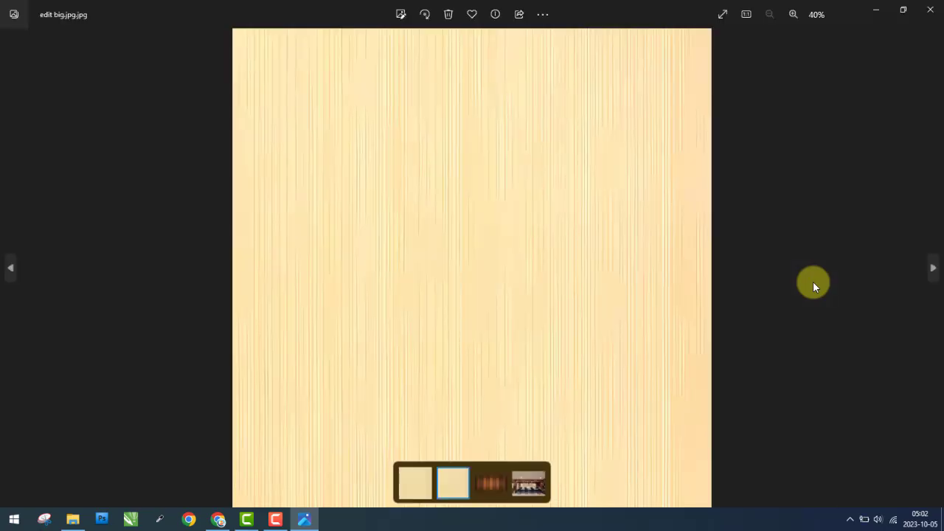
pyautogui.press('Left')
pyautogui.scroll(3, 463, 332)
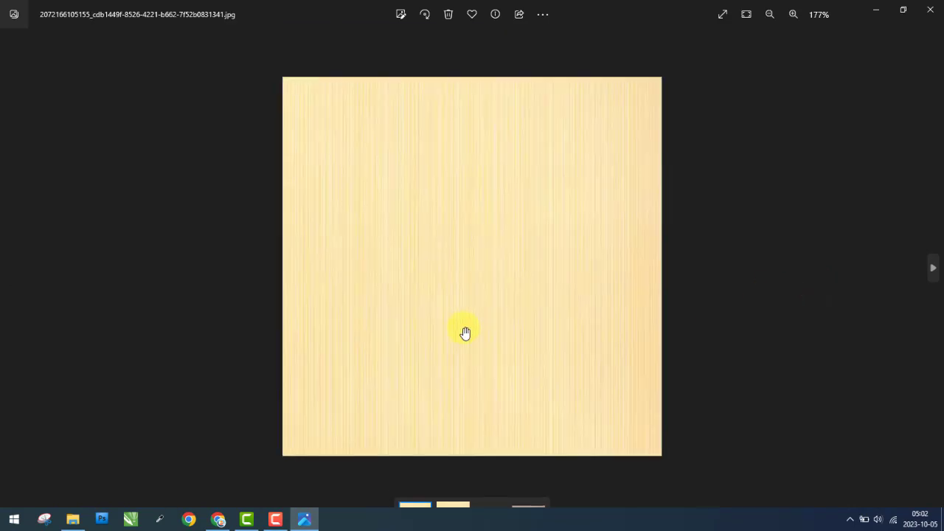
pyautogui.scroll(-3, 601, 324)
pyautogui.press('Right')
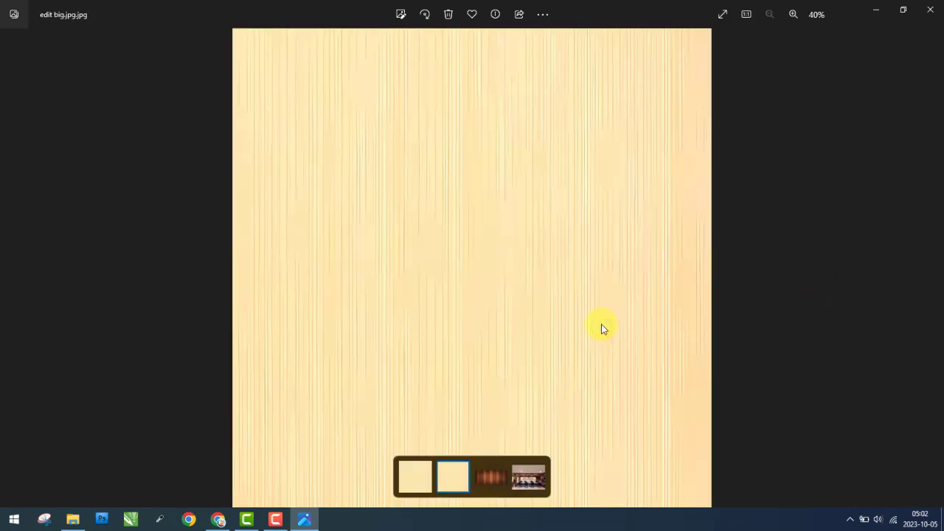
pyautogui.scroll(2, 595, 327)
pyautogui.scroll(-3, 596, 326)
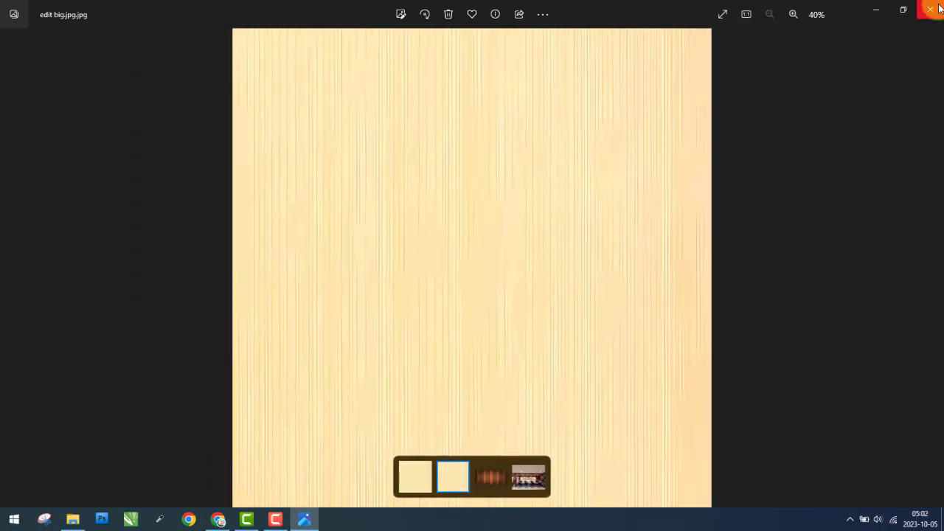
pyautogui.click(930, 9)
pyautogui.doubleClick(271, 107)
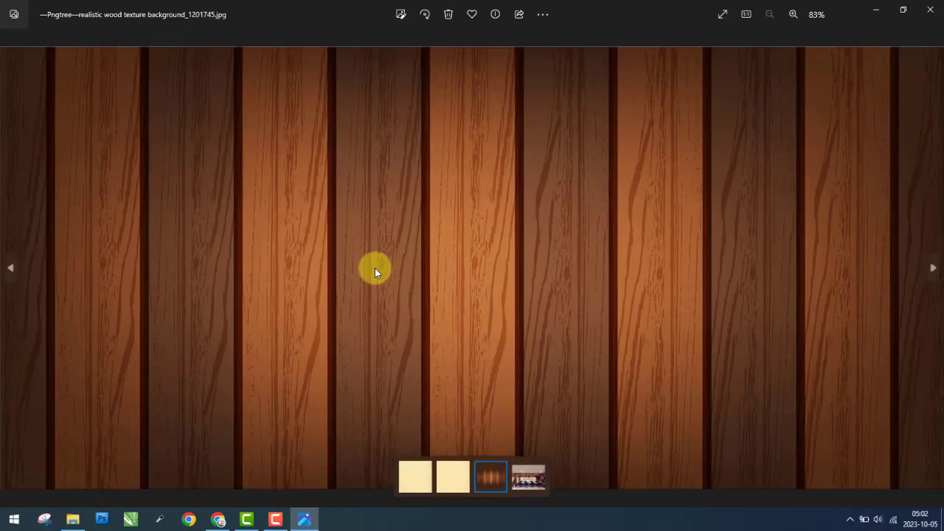
pyautogui.scroll(1, 738, 222)
pyautogui.scroll(-1, 766, 210)
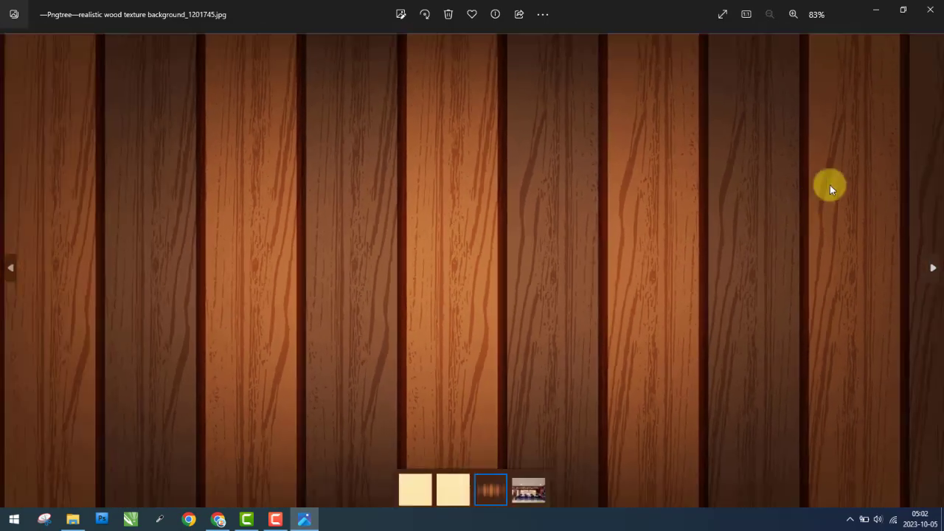
pyautogui.click(929, 10)
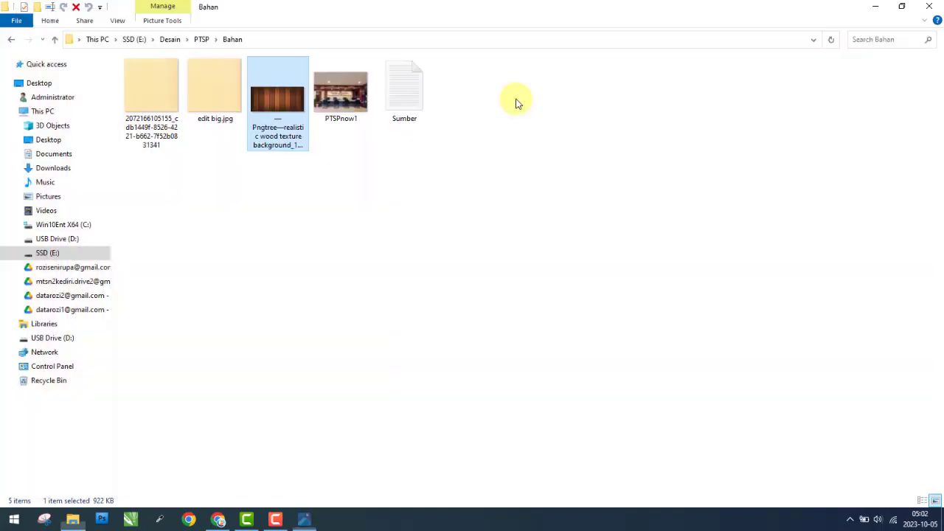
pyautogui.doubleClick(340, 99)
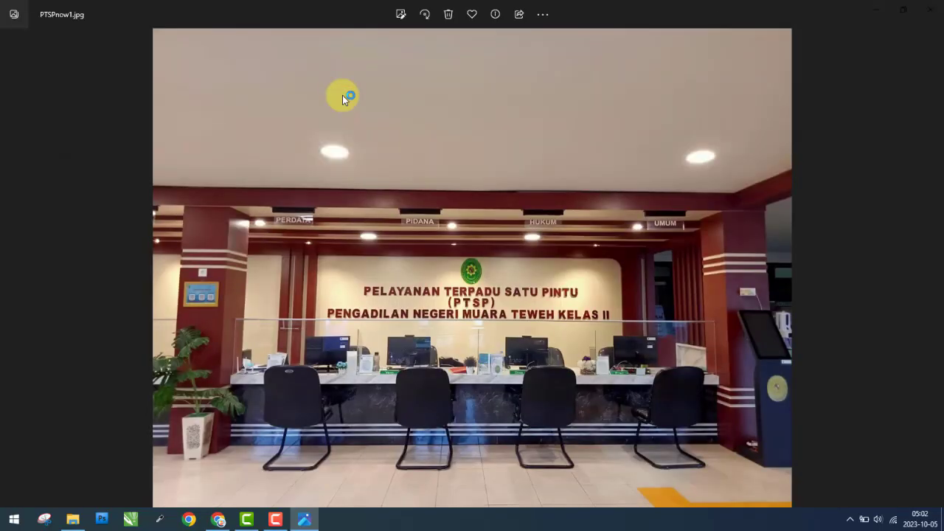
pyautogui.scroll(1, 577, 352)
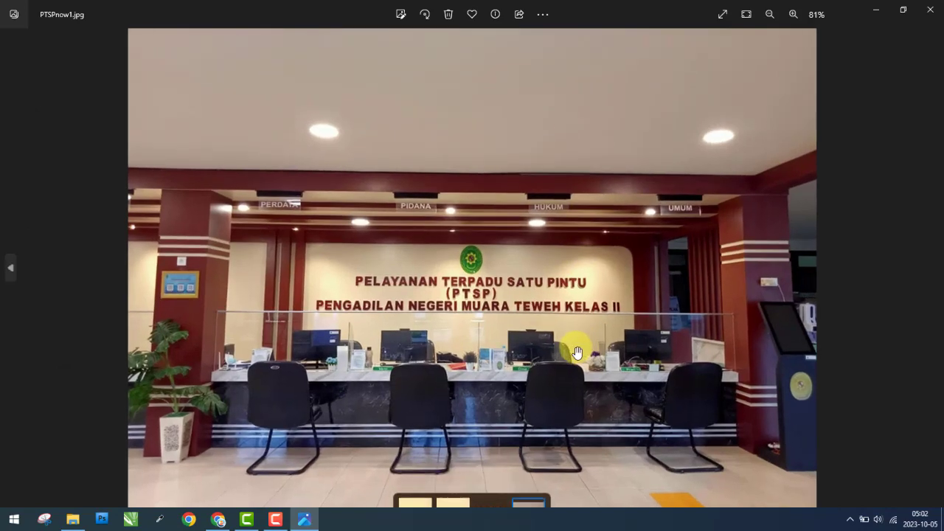
pyautogui.scroll(1, 578, 352)
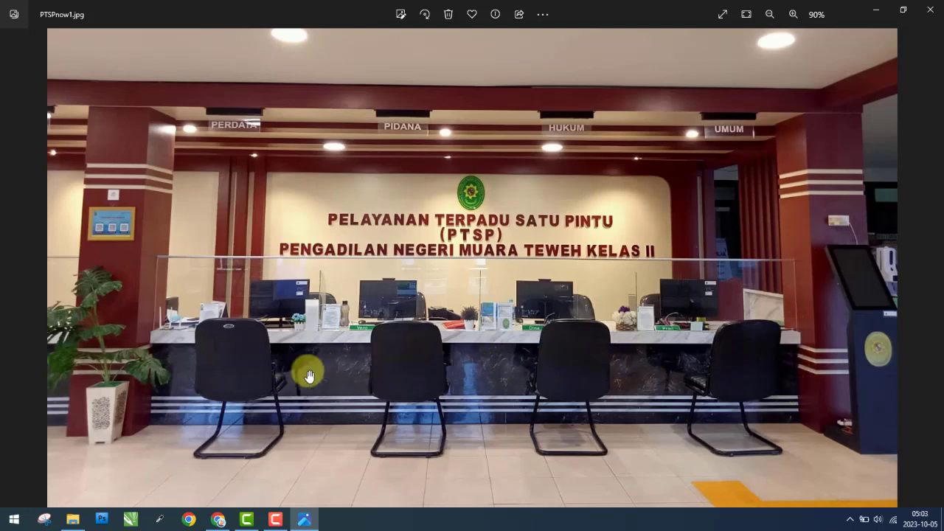
pyautogui.scroll(1, 509, 389)
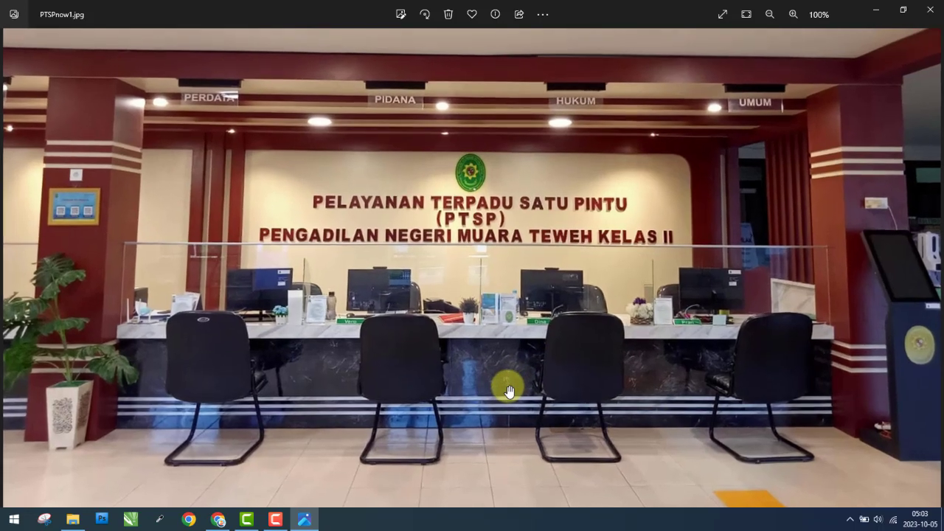
pyautogui.scroll(1, 525, 384)
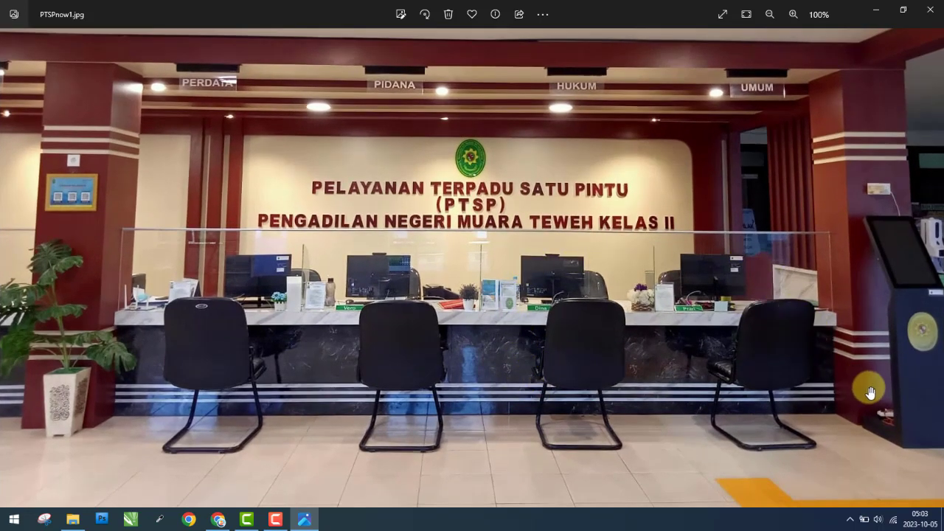
pyautogui.scroll(-2, 870, 386)
pyautogui.click(929, 10)
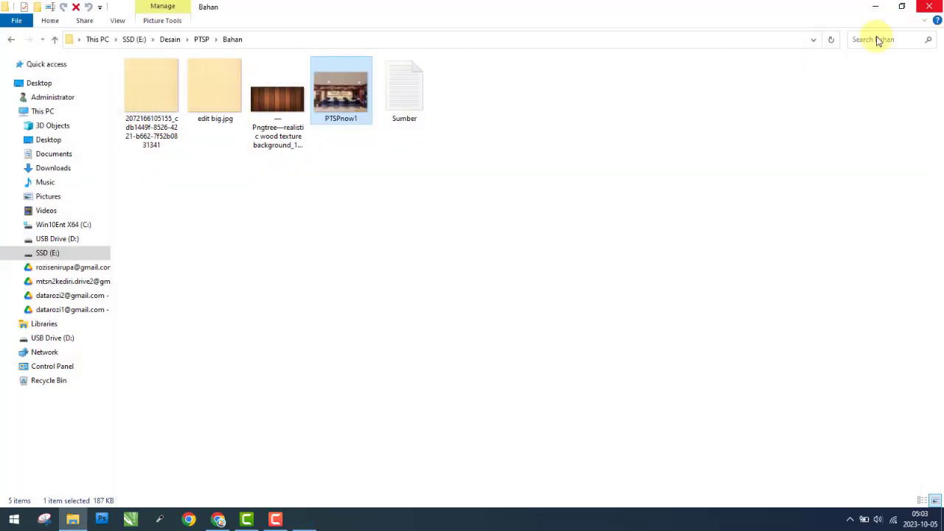
pyautogui.doubleClick(413, 85)
pyautogui.moveTo(236, 190)
pyautogui.mouseDown()
pyautogui.moveTo(182, 169)
pyautogui.moveTo(6, 59)
pyautogui.mouseUp()
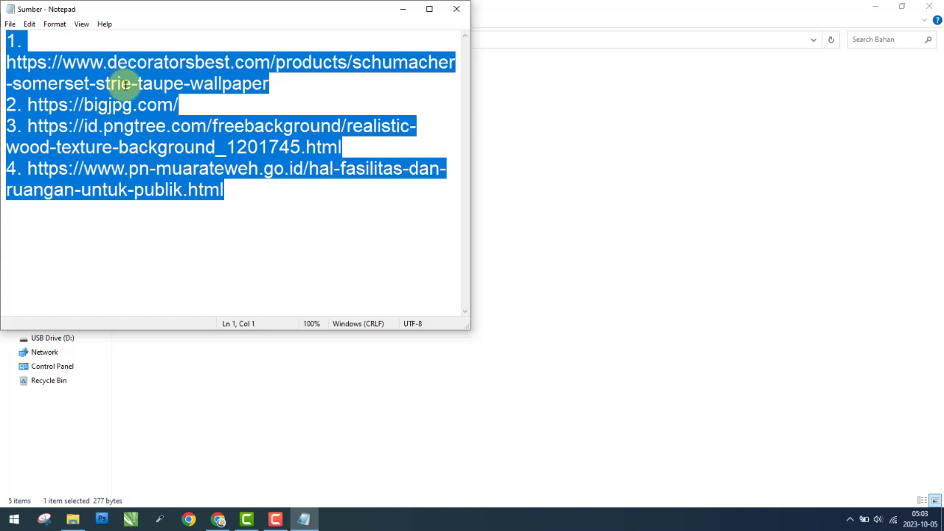
# Read the Sumber source links in Notepad, close it, and return to the PTSP folder.
pyautogui.click(44, 42)
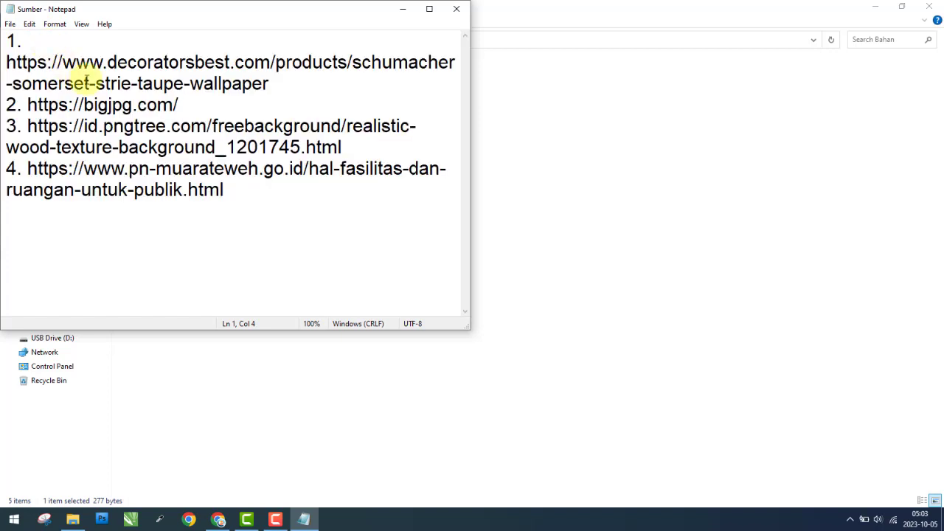
pyautogui.click(225, 190)
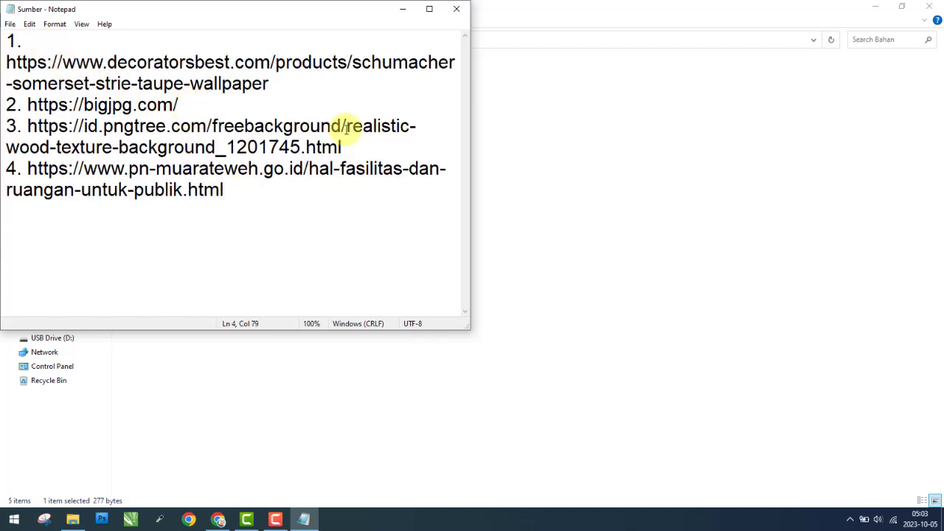
pyautogui.click(456, 8)
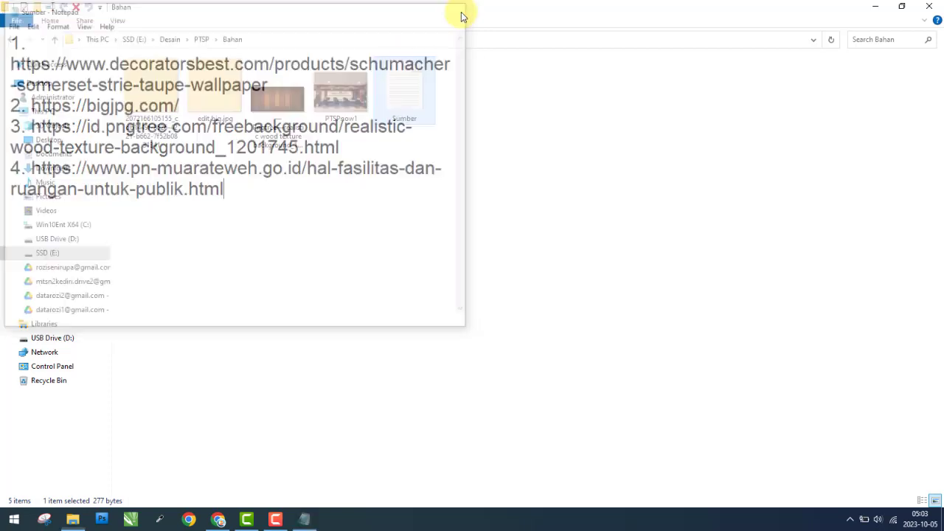
pyautogui.click(11, 39)
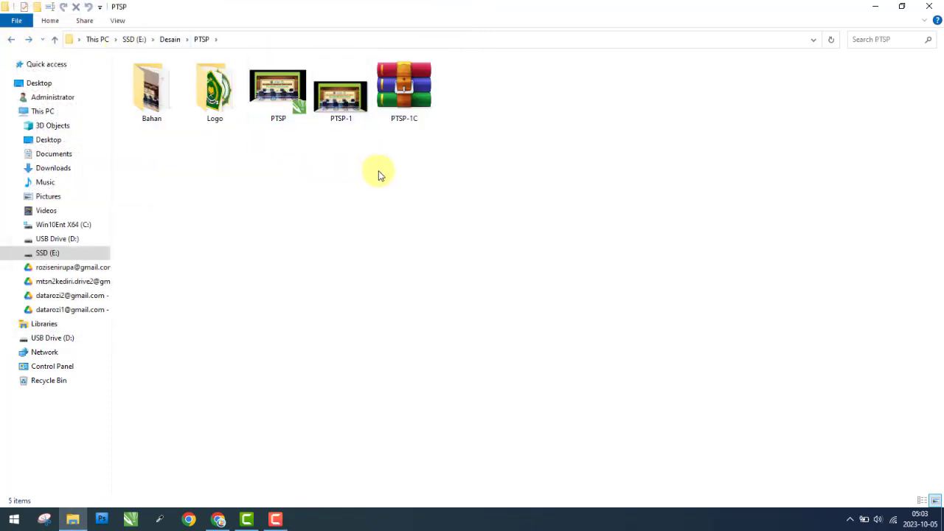
# Open PTSP-1.jpg in Photos and zoom in and out over the finished counter backdrop mockup.
pyautogui.doubleClick(353, 106)
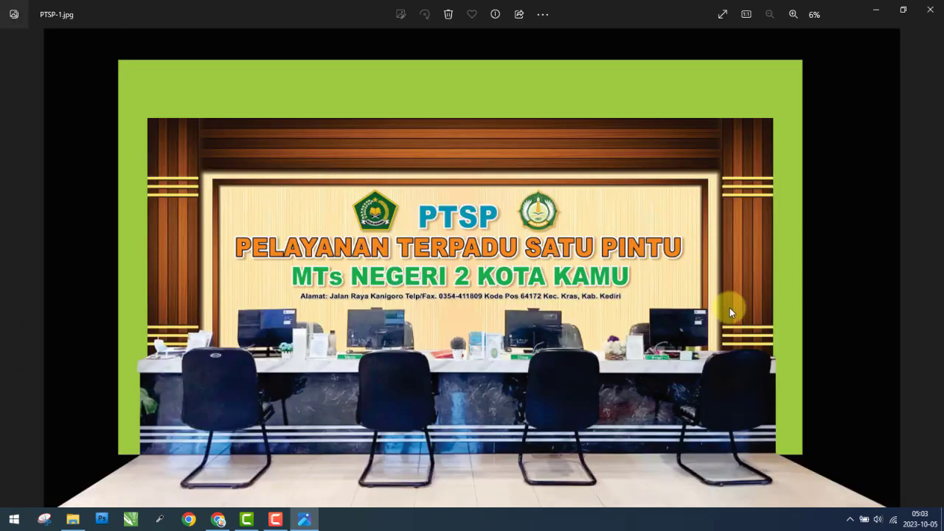
pyautogui.scroll(1, 485, 333)
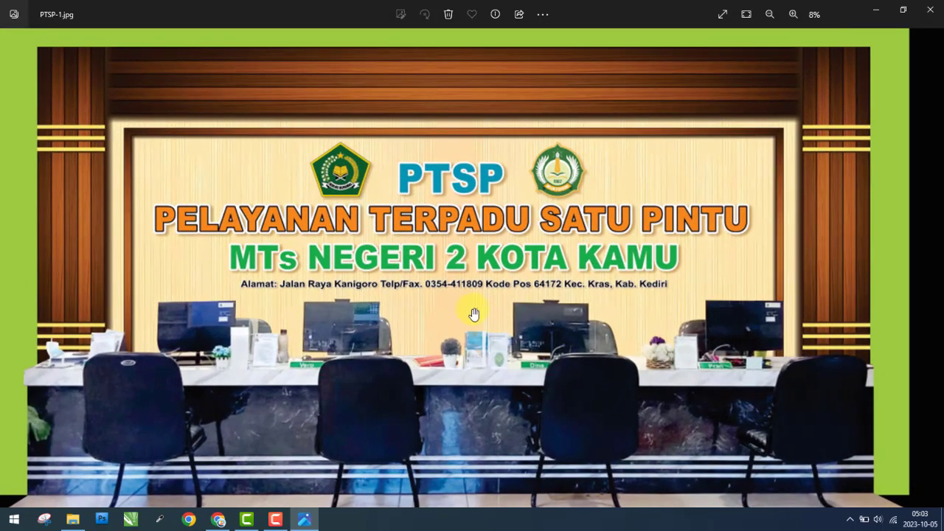
pyautogui.scroll(-1, 472, 315)
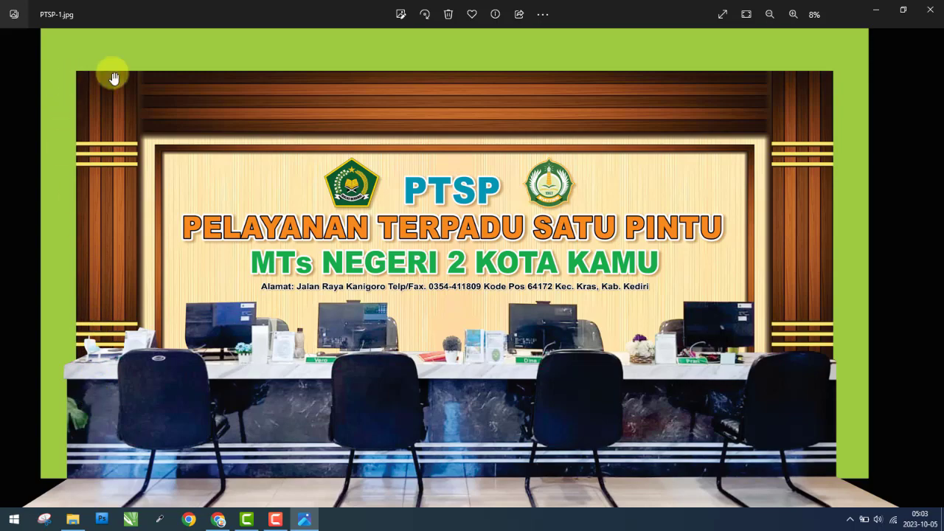
pyautogui.scroll(3, 383, 222)
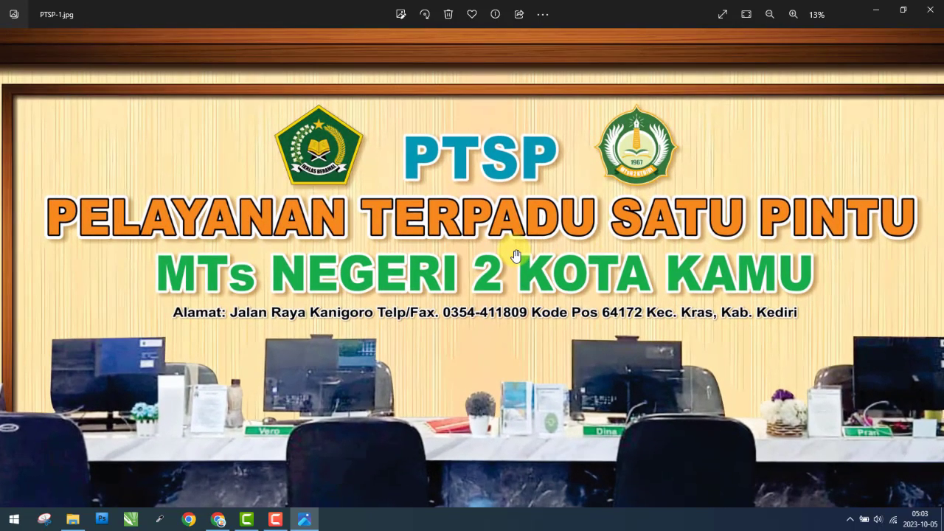
pyautogui.scroll(-3, 547, 256)
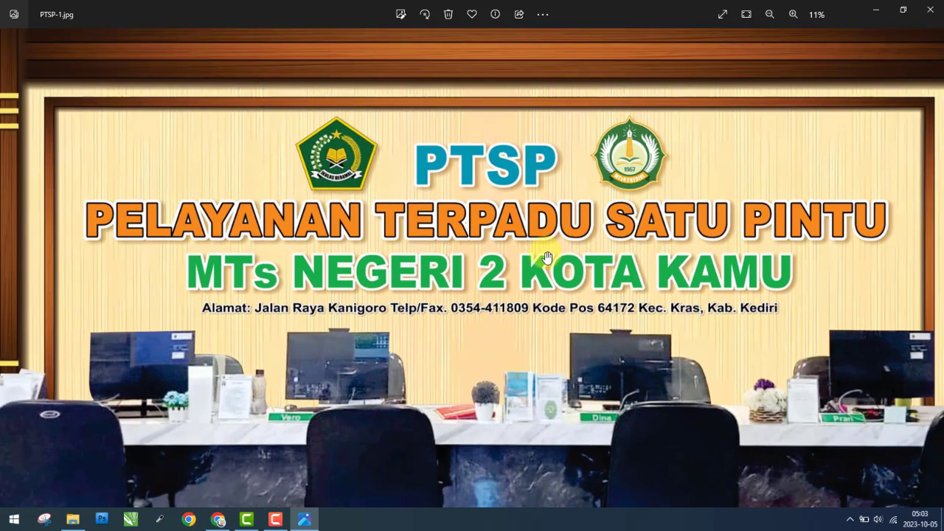
pyautogui.scroll(-1, 200, 190)
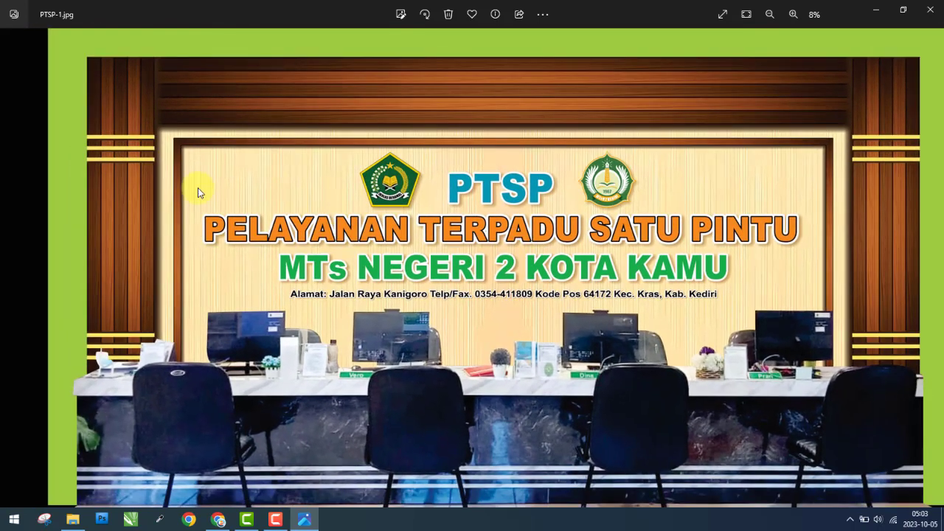
pyautogui.scroll(-1, 154, 184)
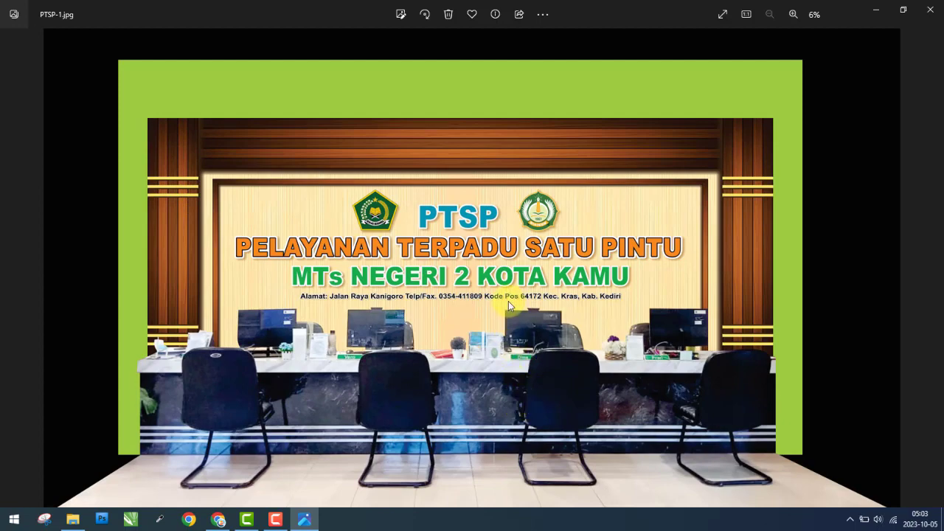
pyautogui.scroll(2, 507, 325)
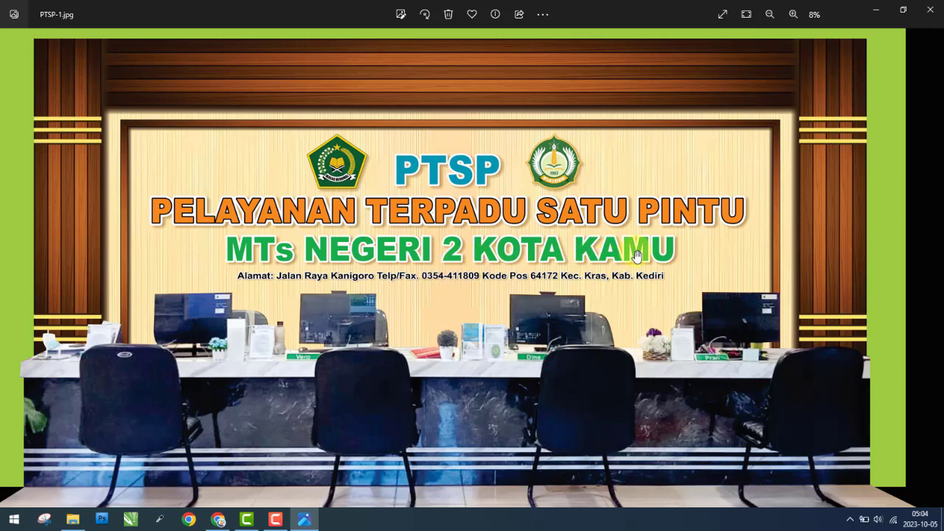
pyautogui.scroll(-1, 485, 342)
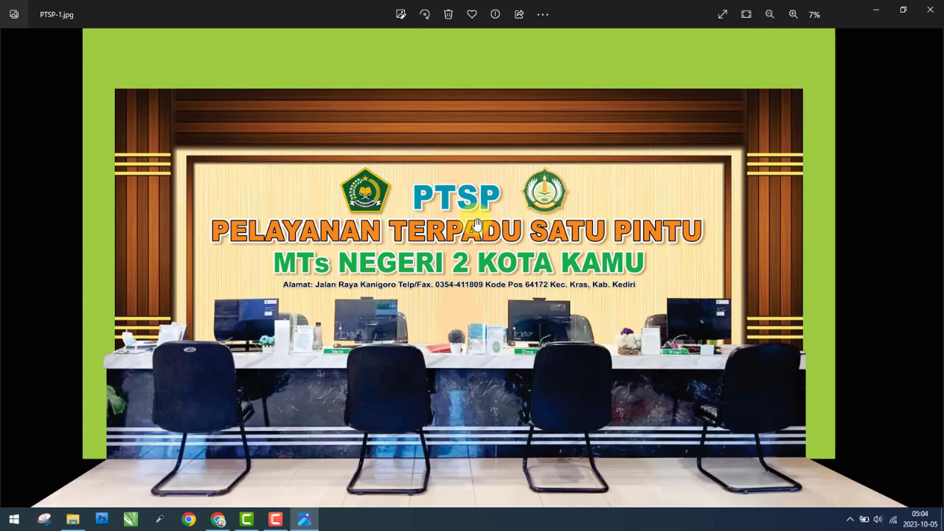
pyautogui.scroll(1, 449, 231)
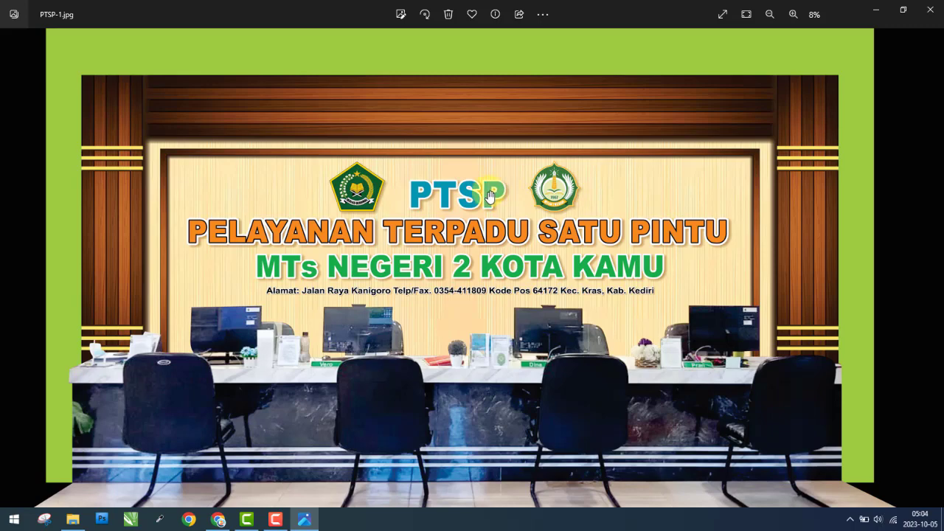
pyautogui.scroll(2, 486, 196)
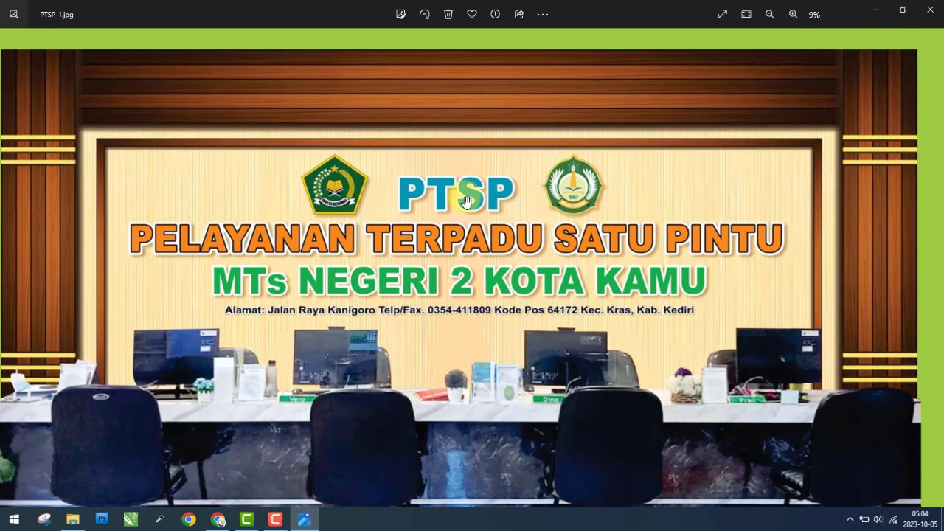
pyautogui.scroll(1, 466, 201)
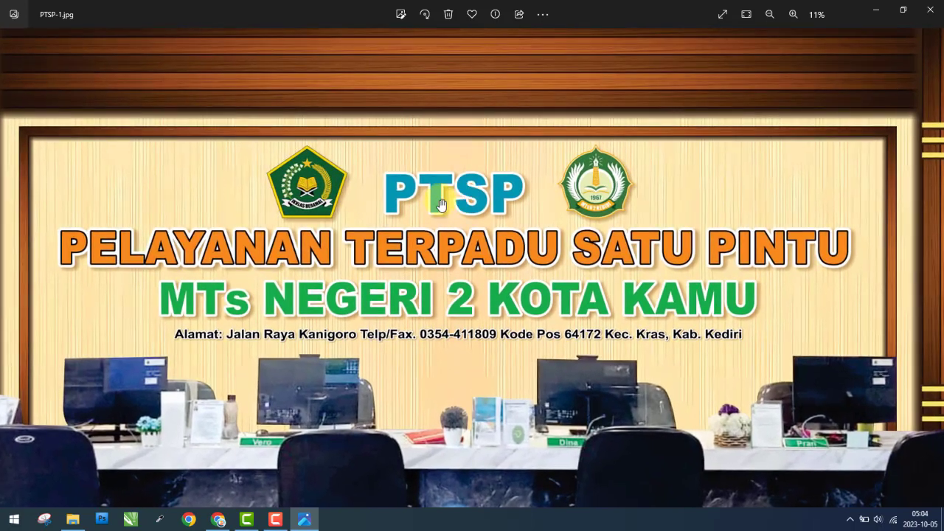
pyautogui.scroll(2, 449, 213)
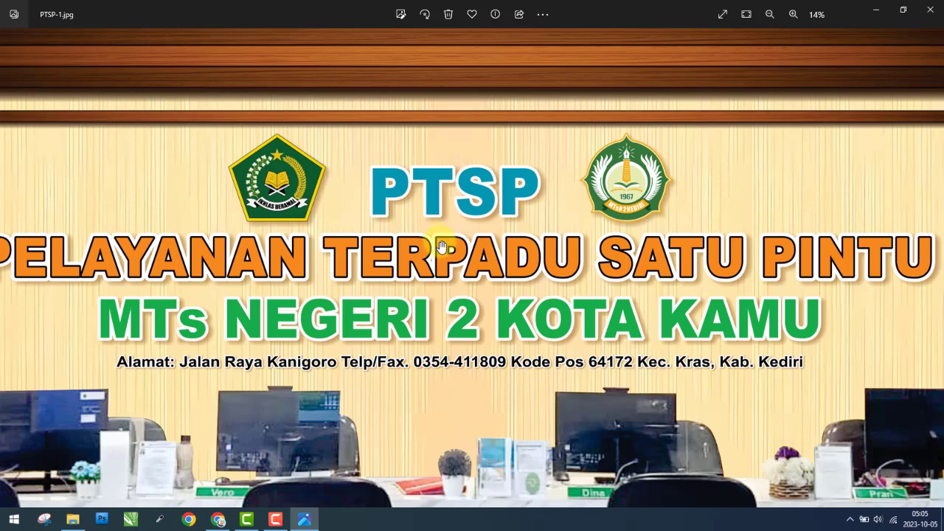
pyautogui.scroll(1, 446, 247)
pyautogui.scroll(1, 450, 249)
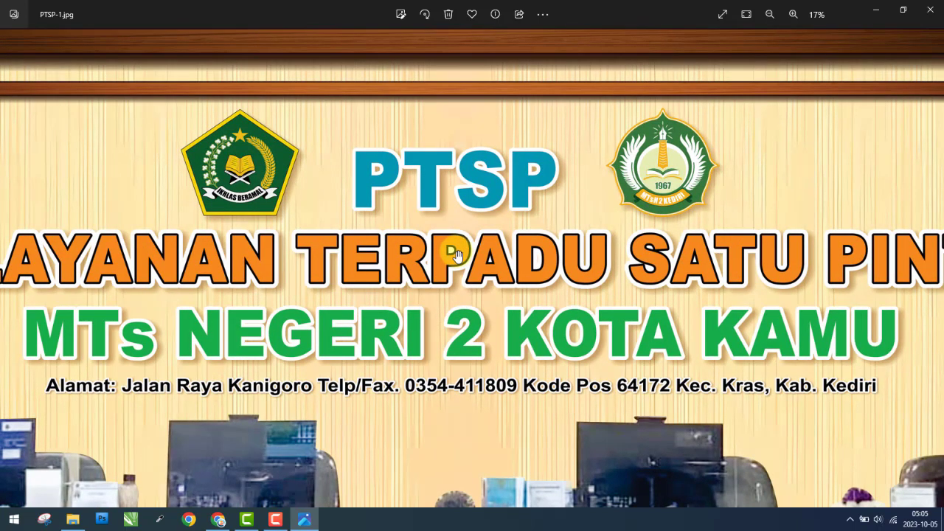
pyautogui.scroll(-2, 494, 258)
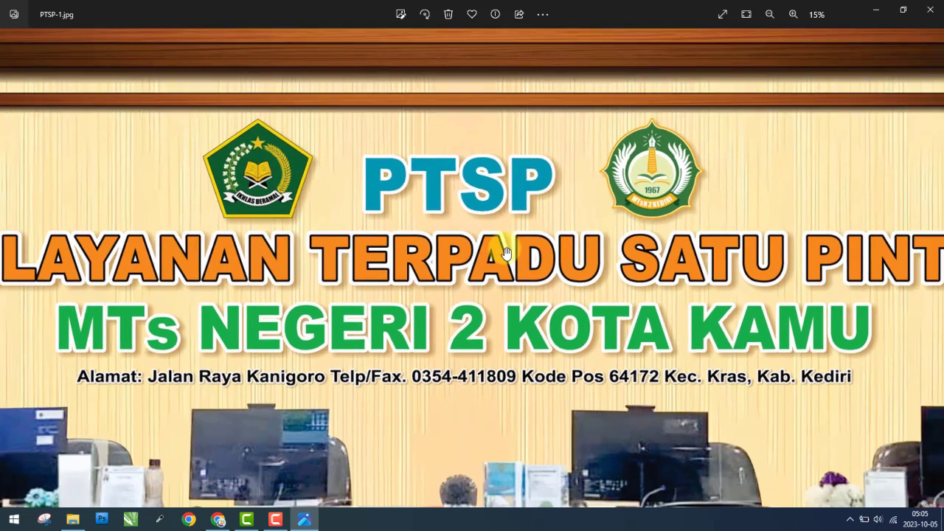
pyautogui.scroll(-1, 497, 262)
pyautogui.scroll(-1, 489, 359)
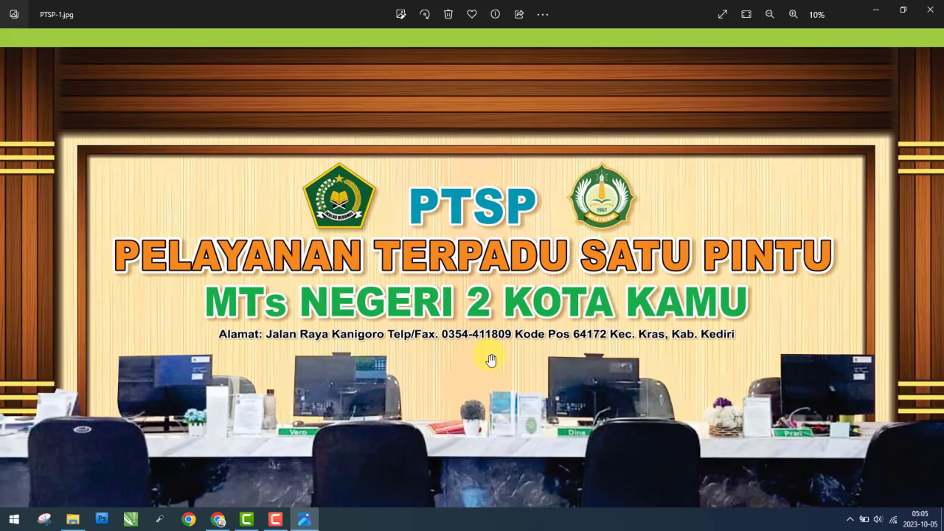
pyautogui.scroll(1, 482, 328)
pyautogui.scroll(1, 483, 329)
pyautogui.scroll(1, 516, 214)
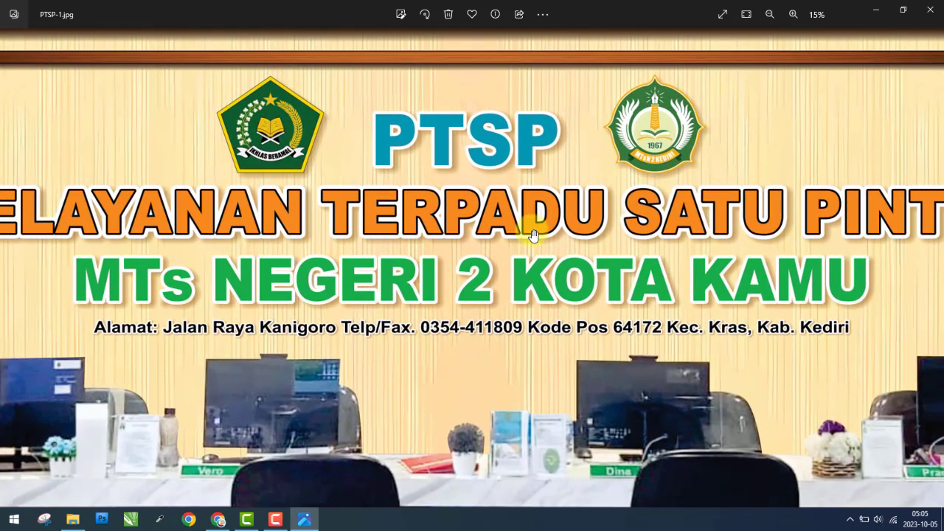
pyautogui.scroll(-1, 531, 236)
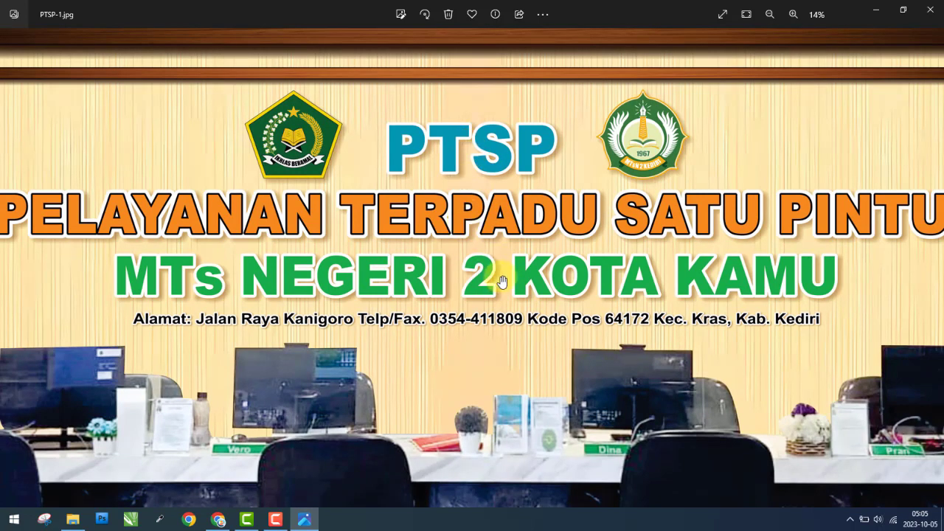
pyautogui.scroll(-2, 495, 283)
pyautogui.scroll(-2, 495, 280)
pyautogui.scroll(-1, 495, 279)
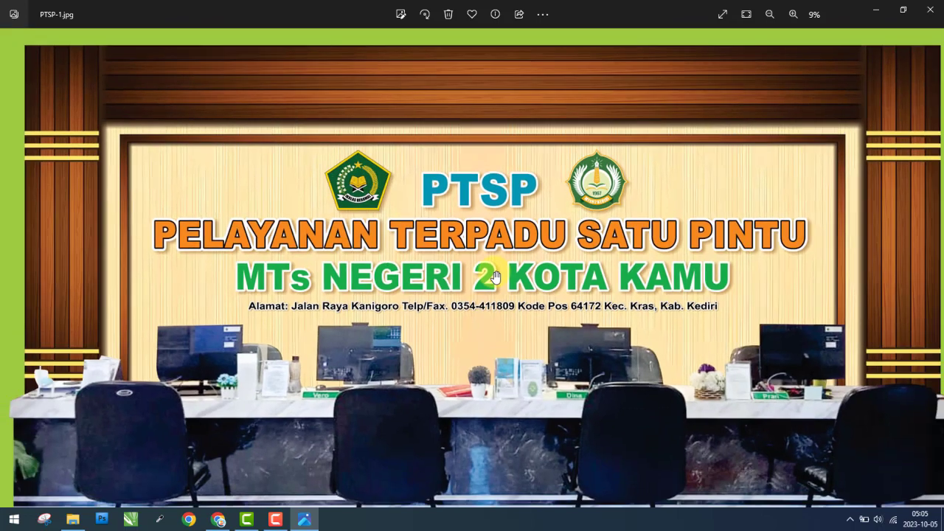
pyautogui.scroll(-1, 496, 277)
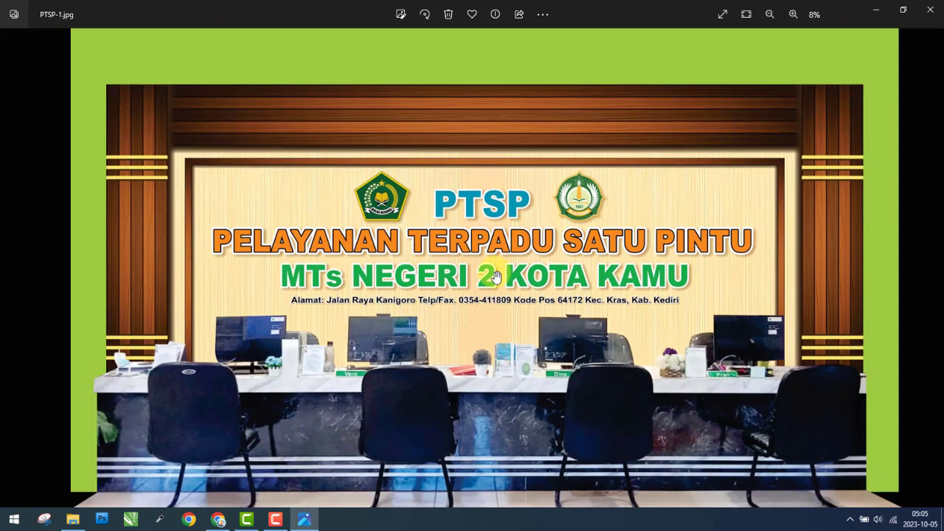
pyautogui.scroll(-1, 499, 277)
pyautogui.scroll(-1, 509, 302)
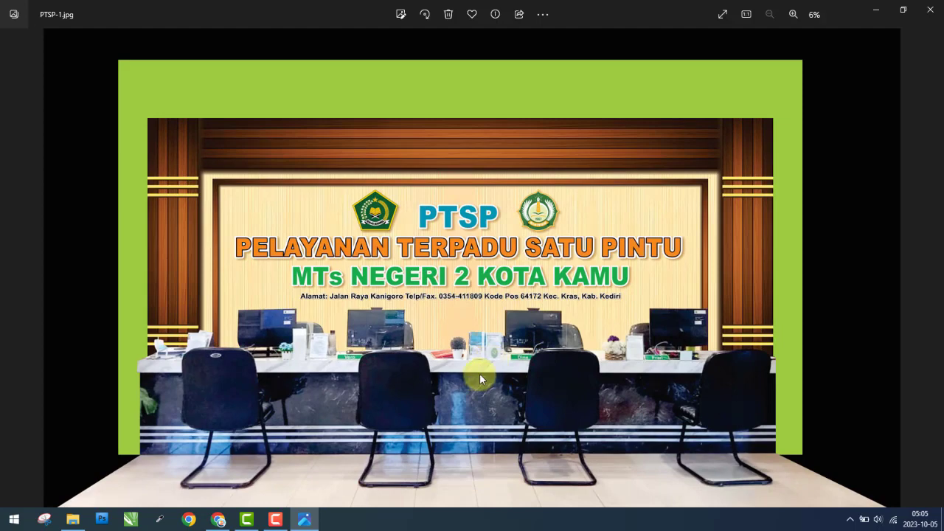
# Close the mockup viewer, disconnect from Wi-Fi, and launch CorelDRAW from the taskbar.
pyautogui.click(929, 10)
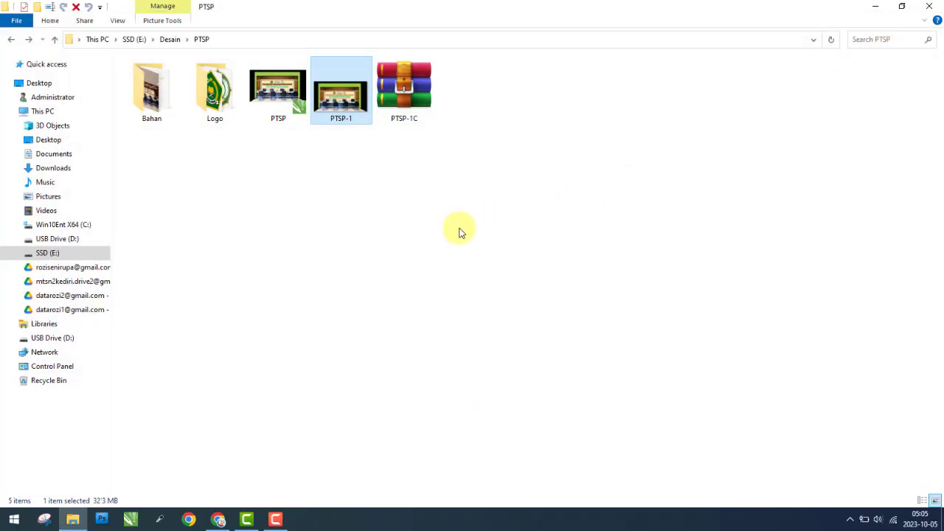
pyautogui.click(278, 96)
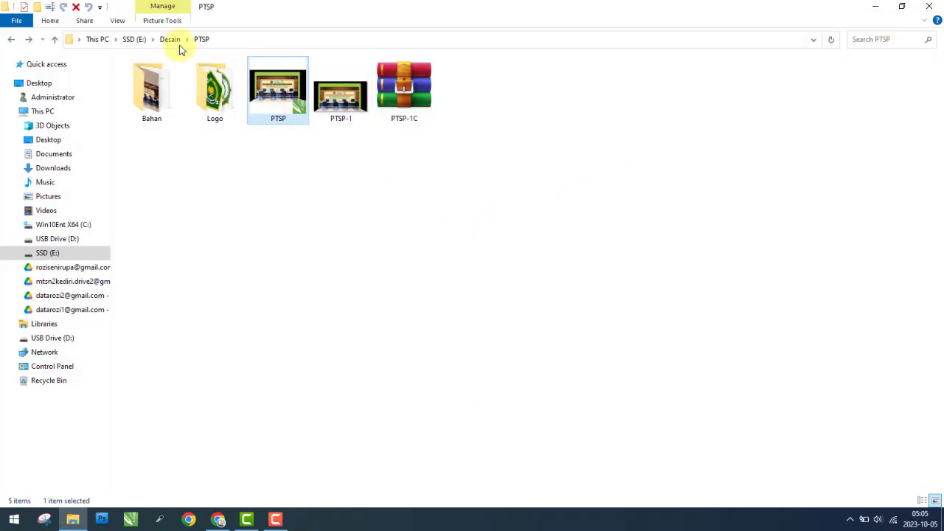
pyautogui.moveTo(278, 90)
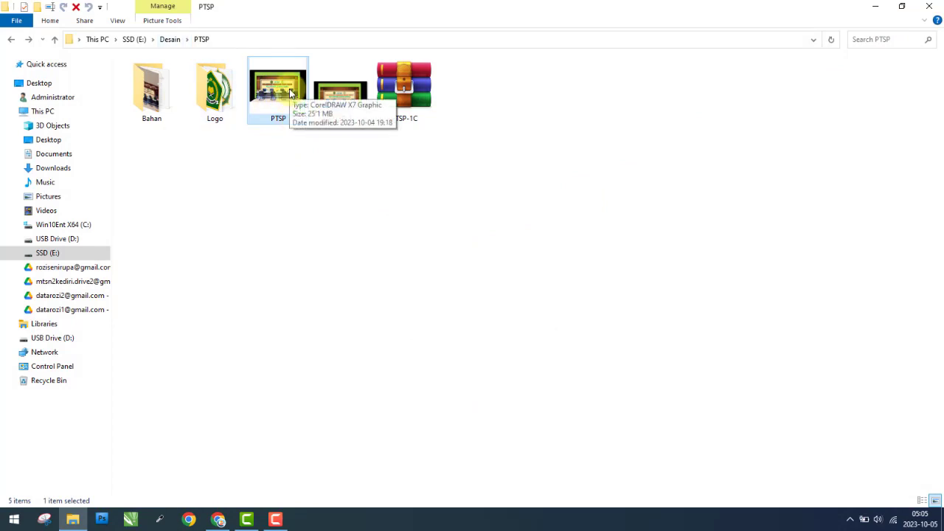
pyautogui.click(359, 162)
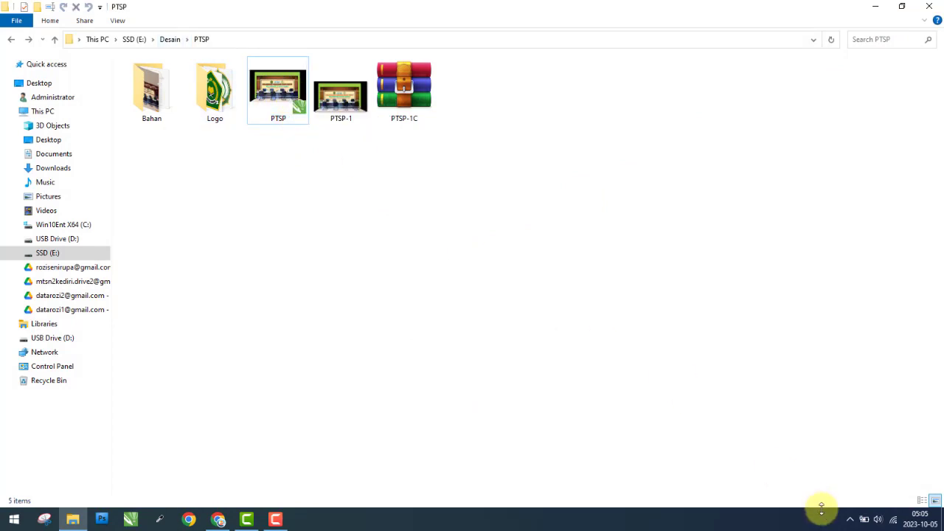
pyautogui.click(894, 520)
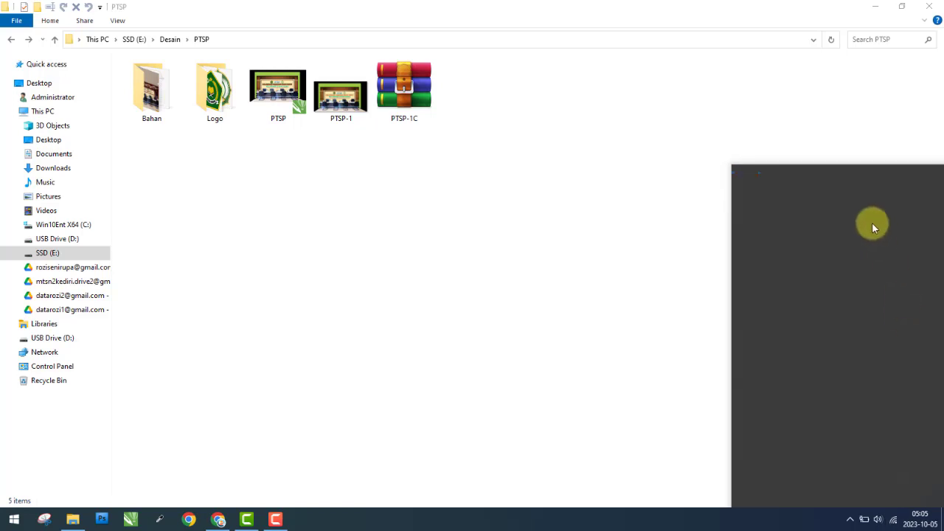
pyautogui.click(874, 237)
pyautogui.click(295, 231)
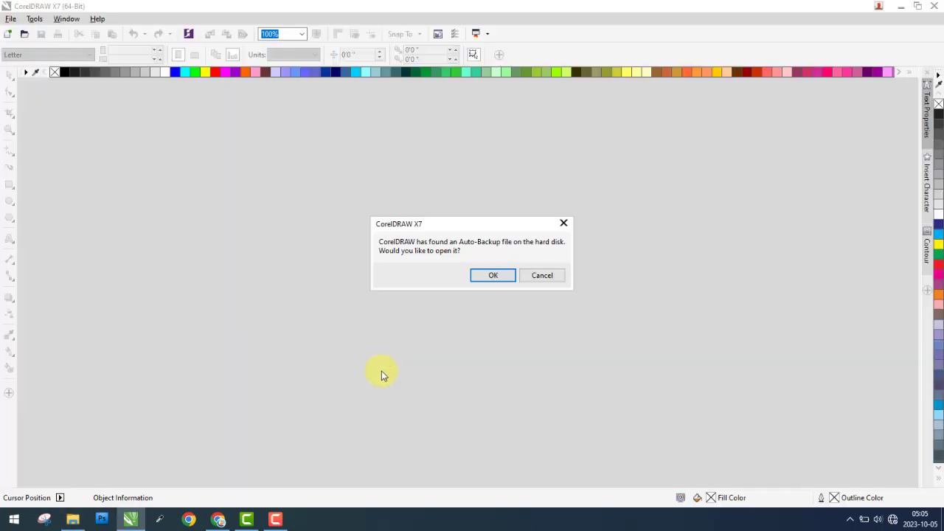
# Decline the auto-backup prompt and open PTSP.cdr via Open Other.
pyautogui.click(552, 278)
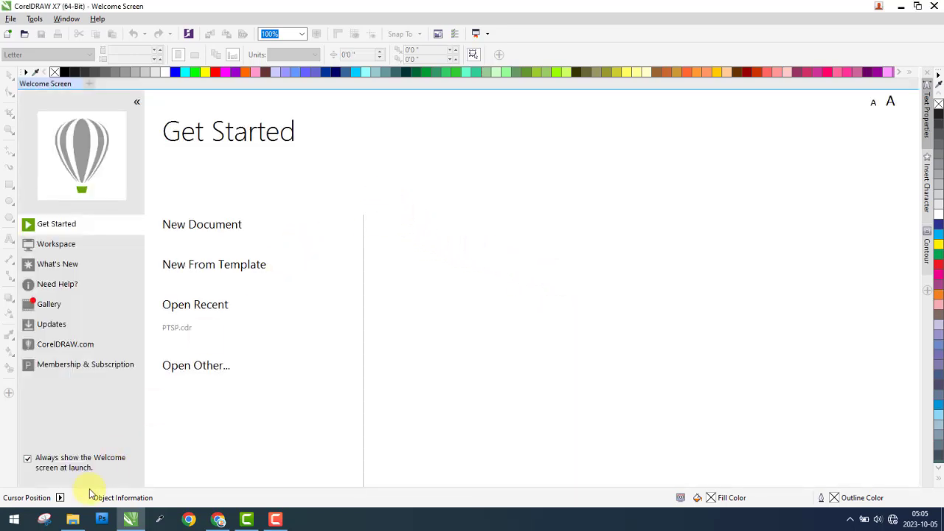
pyautogui.click(73, 519)
pyautogui.doubleClick(280, 85)
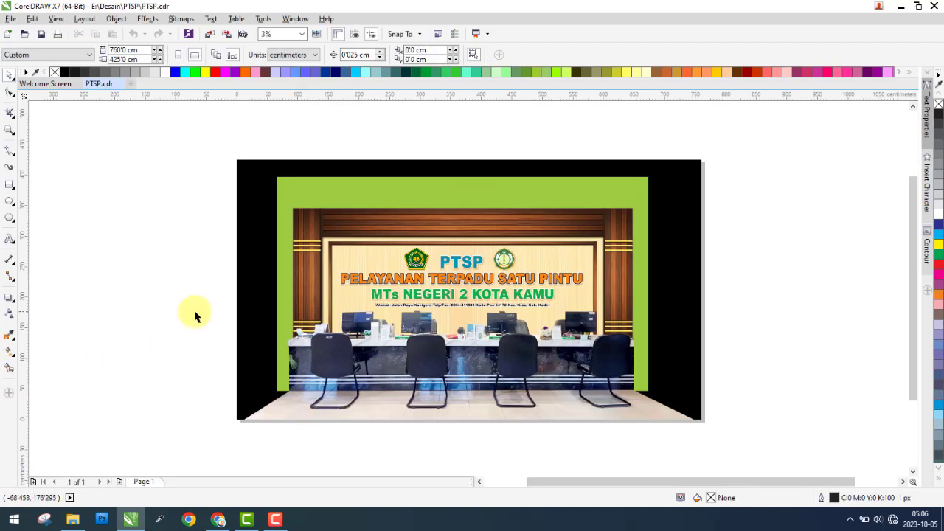
# Ungroup the mockup artwork and move the black background rectangle off the page to the right.
pyautogui.click(343, 166)
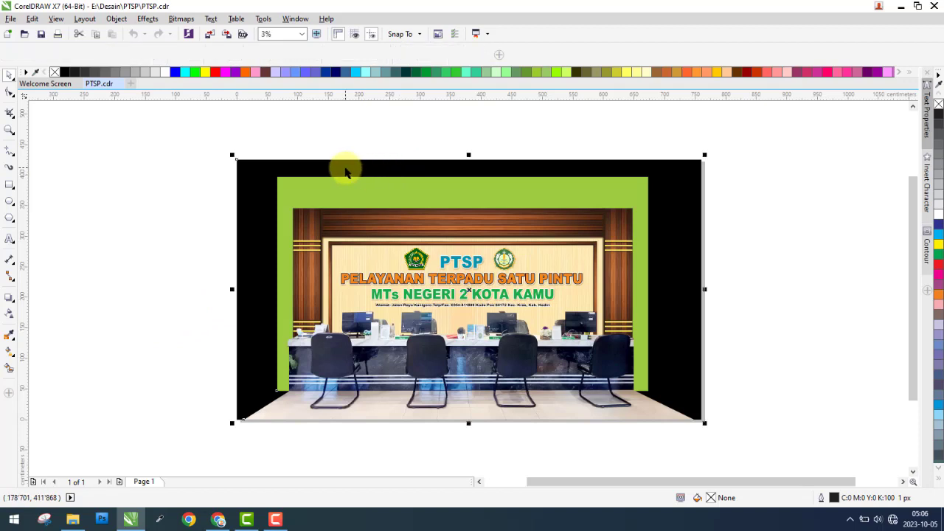
pyautogui.click(370, 55)
pyautogui.press('Escape')
pyautogui.moveTo(236, 188); pyautogui.dragTo(844, 183)
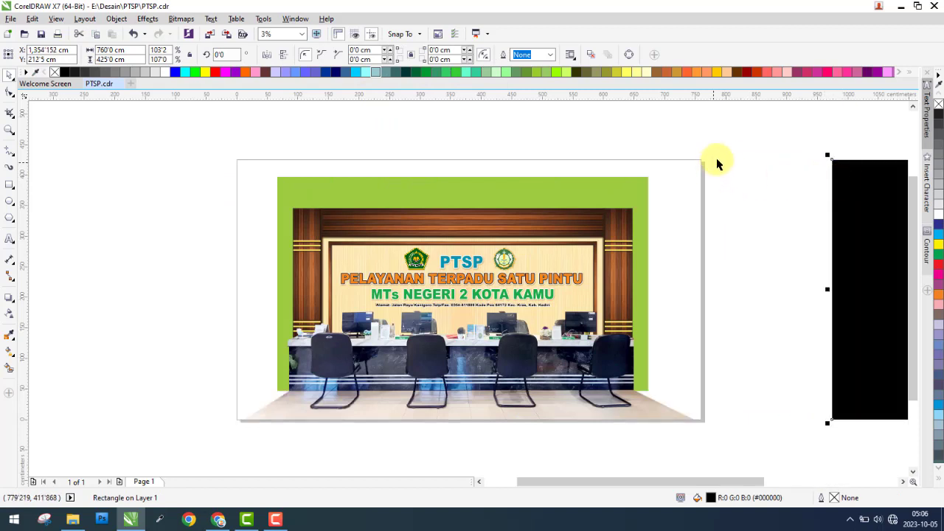
pyautogui.click(719, 164)
# Ungroup the remaining 36 objects and move the green panel and counter photo off the page.
pyautogui.click(385, 189)
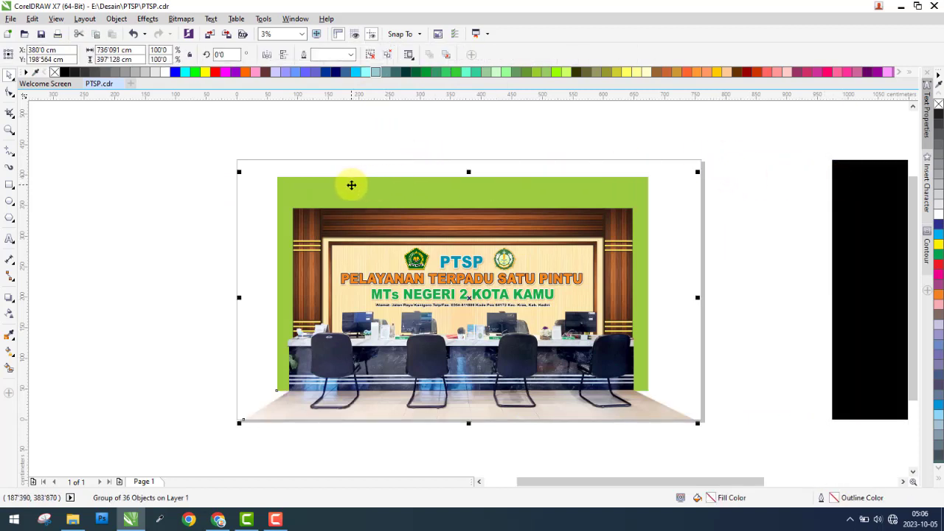
pyautogui.click(372, 56)
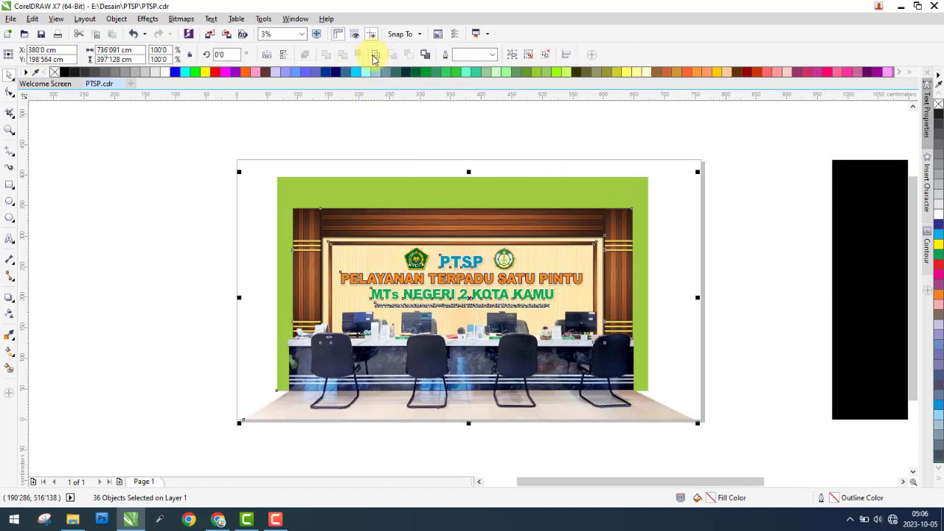
pyautogui.click(366, 123)
pyautogui.click(315, 191)
pyautogui.moveTo(305, 188); pyautogui.dragTo(768, 192)
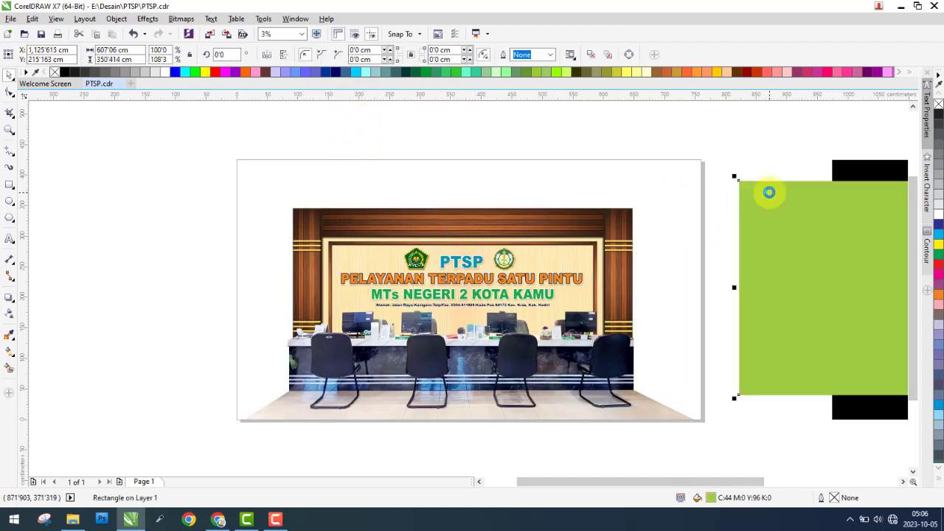
pyautogui.click(373, 143)
pyautogui.click(342, 403)
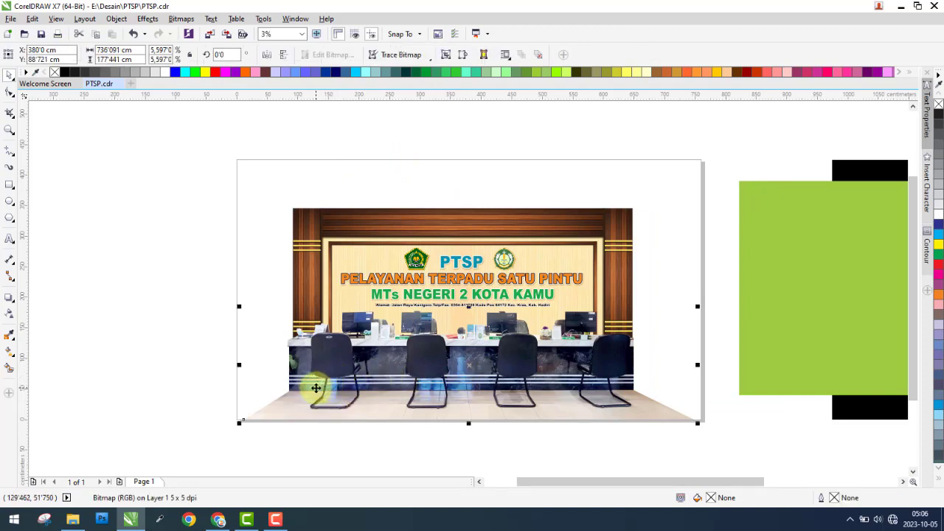
pyautogui.moveTo(316, 388); pyautogui.dragTo(799, 365)
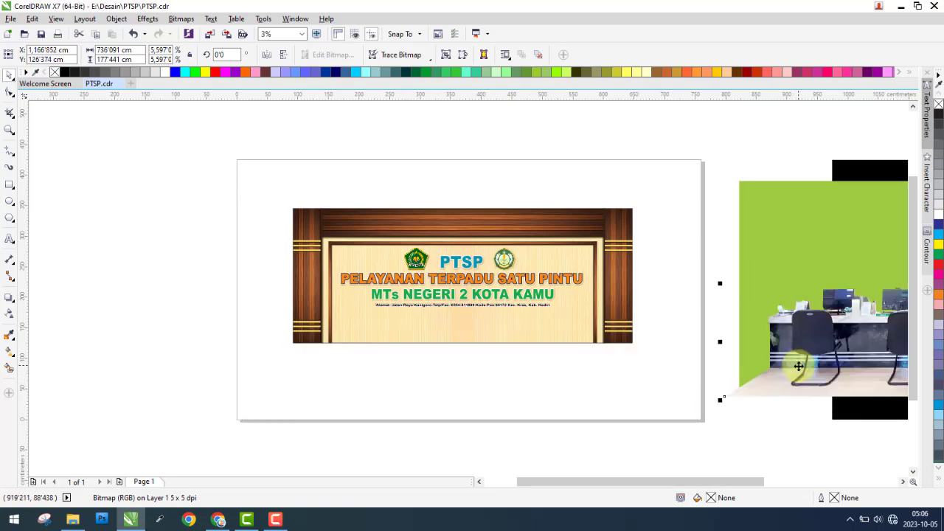
pyautogui.click(406, 419)
# Marquee-select the whole wood-framed sign and check its 555 cm width.
pyautogui.scroll(2, 474, 293)
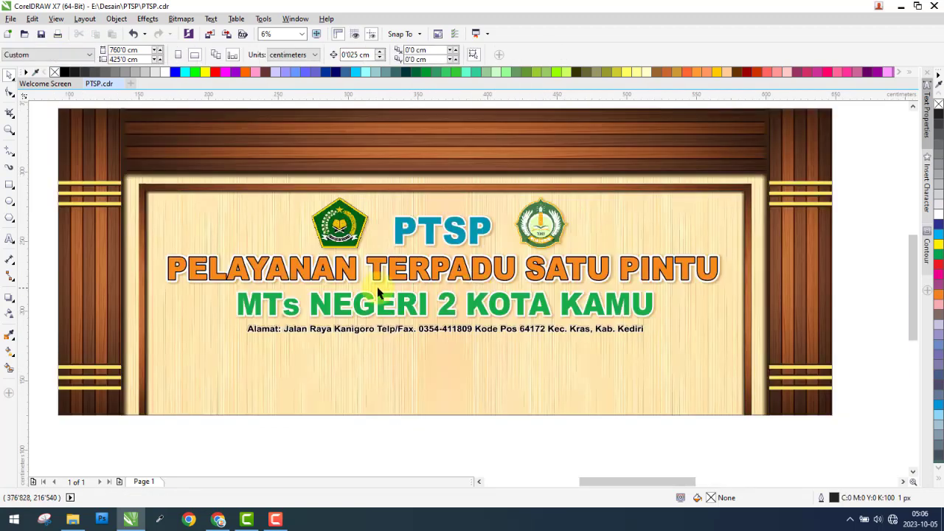
pyautogui.scroll(-2, 351, 295)
pyautogui.moveTo(118, 146)
pyautogui.mouseDown()
pyautogui.moveTo(569, 305)
pyautogui.moveTo(658, 390)
pyautogui.moveTo(643, 401)
pyautogui.mouseUp()
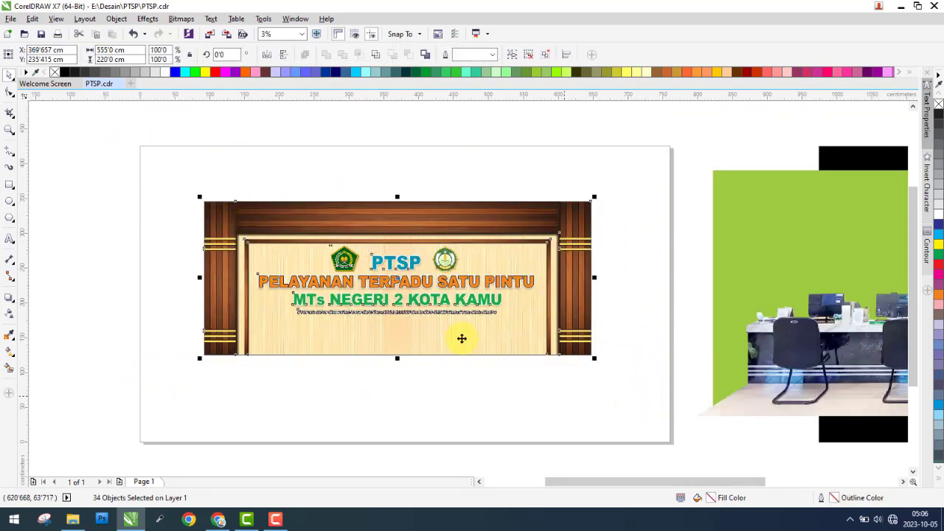
pyautogui.click(118, 50)
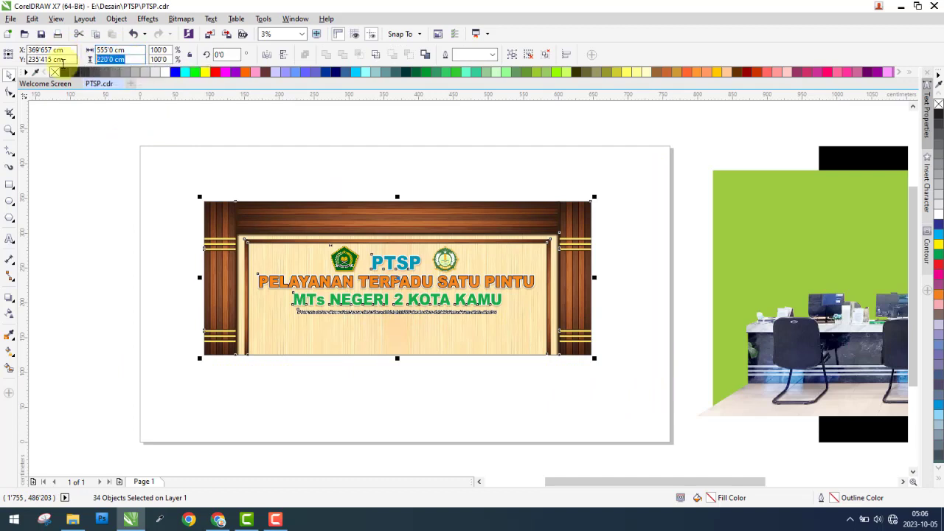
# Confirm the 220 cm height, select all 34 banner objects, and switch to Wireframe view.
pyautogui.click(127, 56)
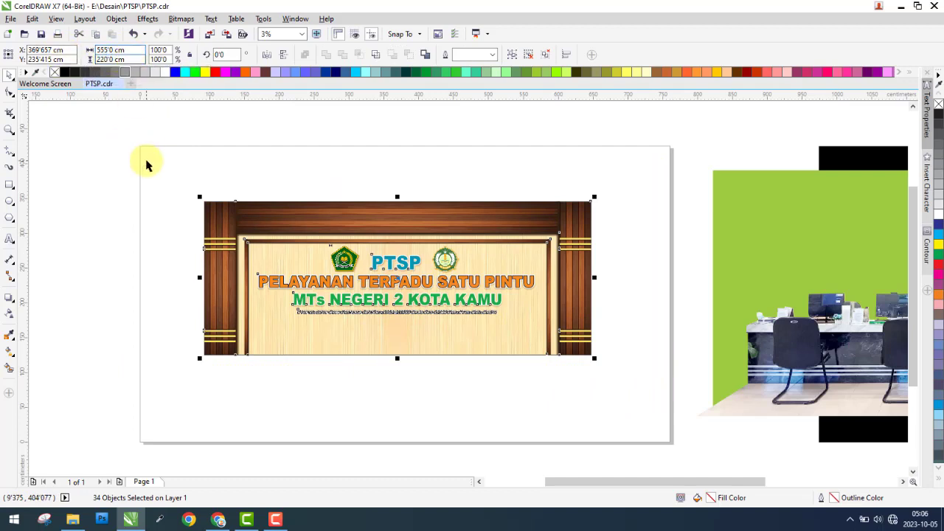
pyautogui.click(630, 392)
pyautogui.moveTo(626, 388); pyautogui.dragTo(176, 149)
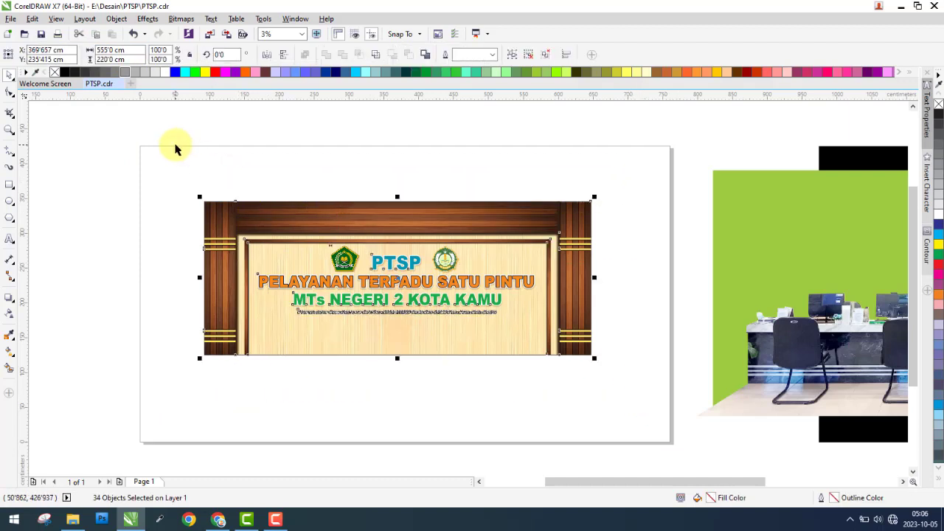
pyautogui.click(59, 19)
pyautogui.click(81, 43)
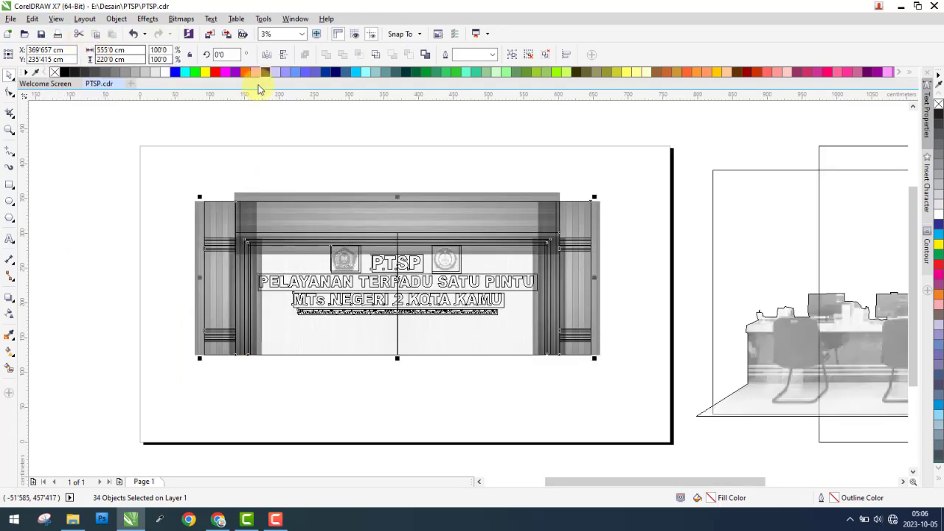
# Zoom to inspect the wireframe, return to Enhanced view, and bring up File Explorer.
pyautogui.scroll(2, 246, 236)
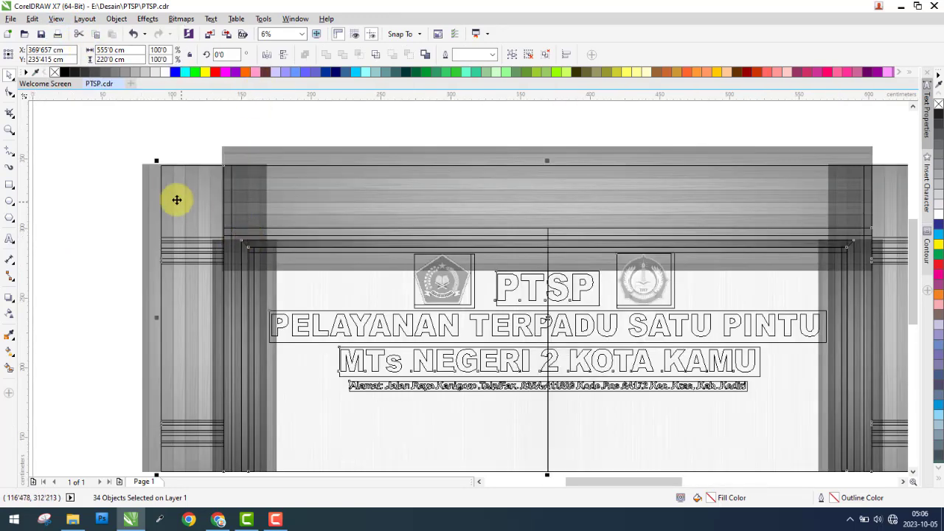
pyautogui.scroll(2, 165, 174)
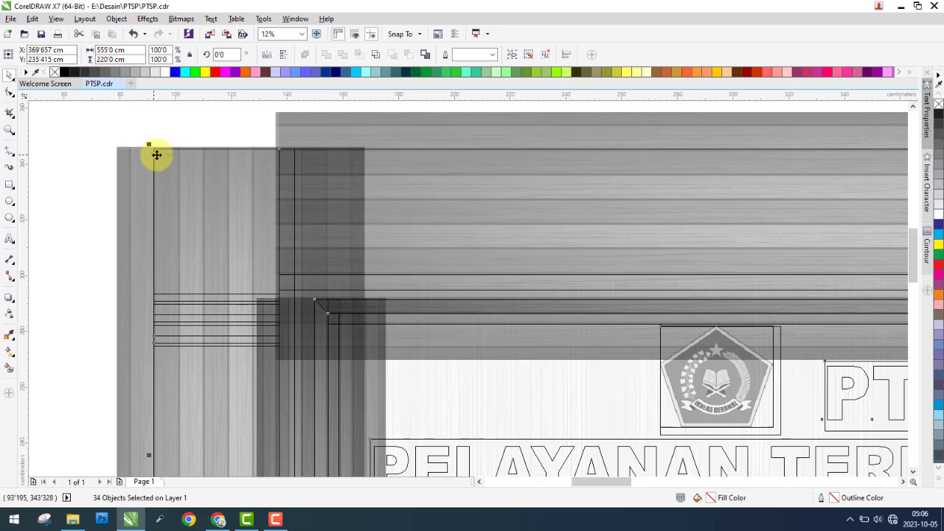
pyautogui.scroll(-2, 157, 155)
pyautogui.click(62, 20)
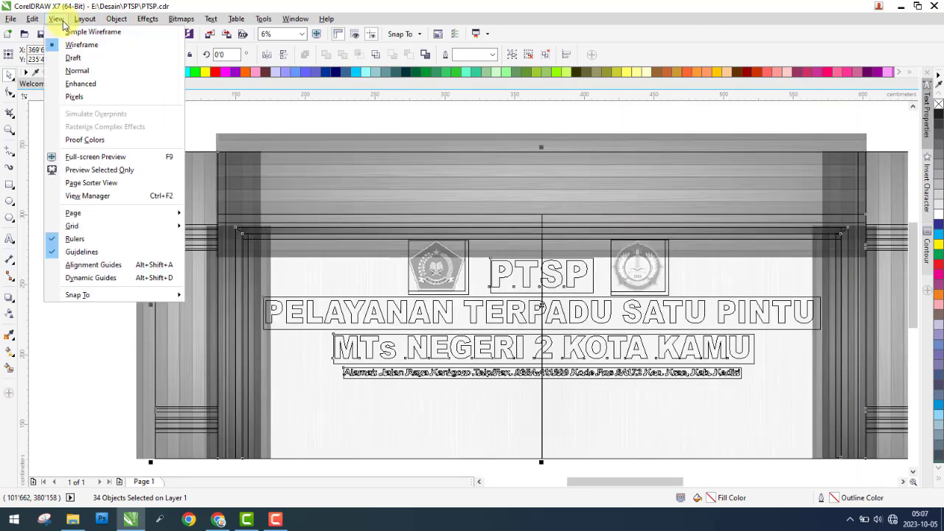
pyautogui.click(87, 85)
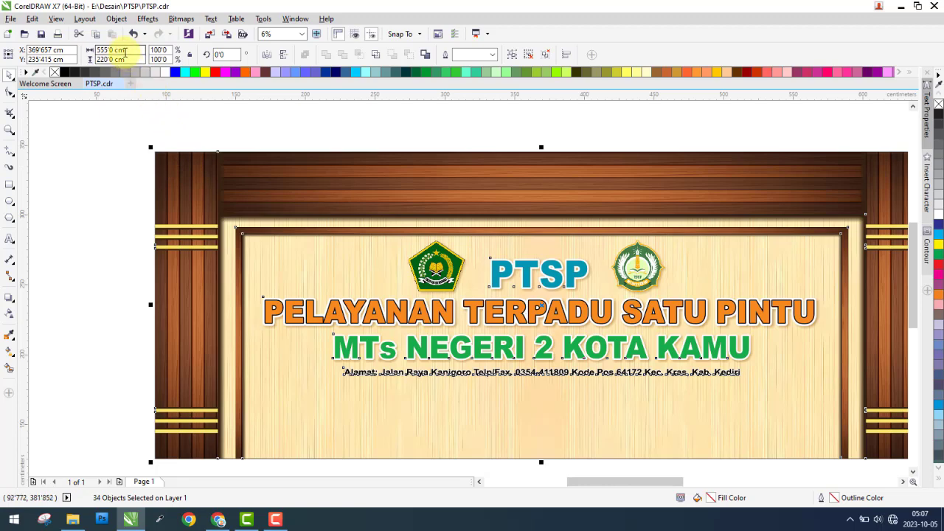
pyautogui.click(72, 519)
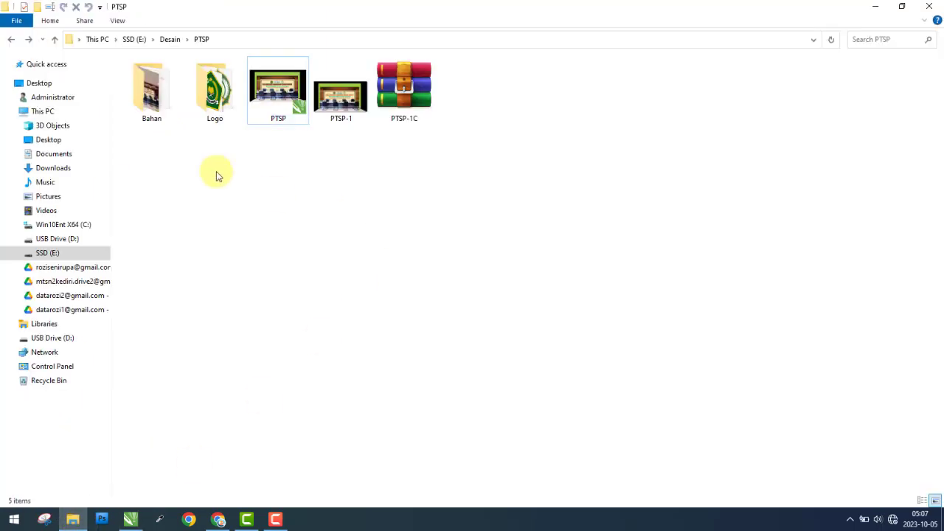
# Create an empty text file named '555 cm x 220 cm' in the PTSP folder, then return to CorelDRAW.
pyautogui.rightClick(455, 194)
pyautogui.moveTo(483, 335)
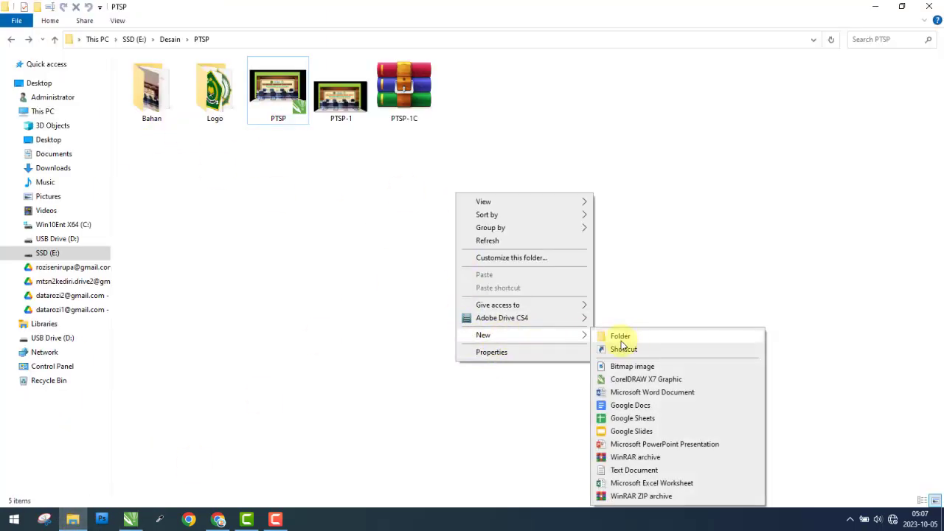
pyautogui.click(627, 470)
pyautogui.write('55')
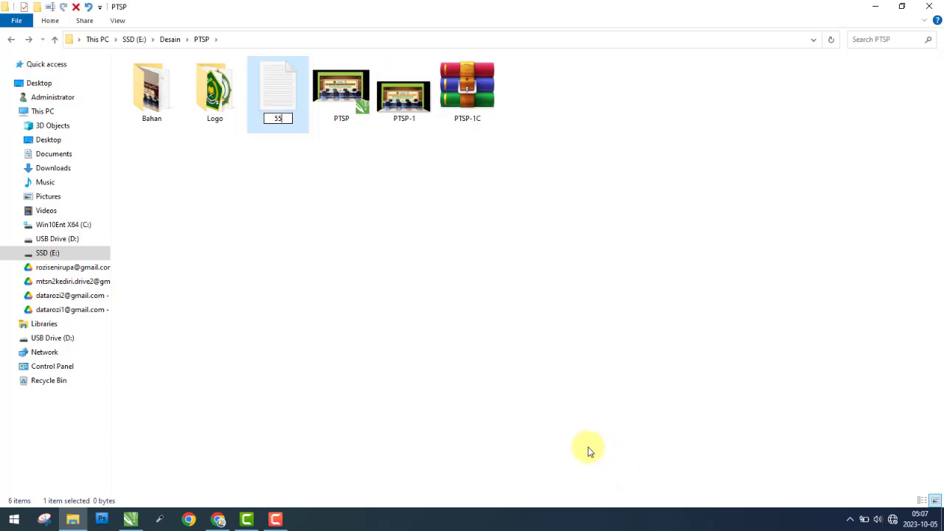
pyautogui.write('5')
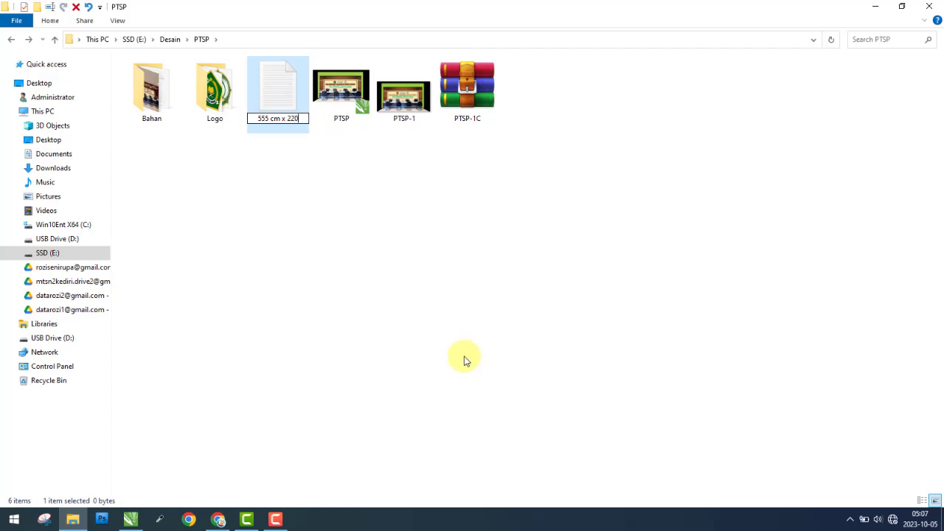
pyautogui.click(439, 236)
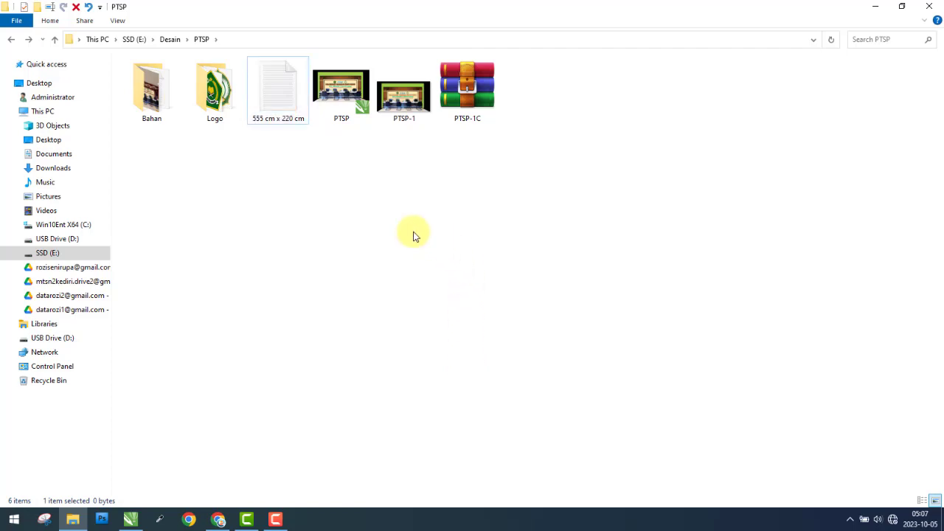
pyautogui.click(870, 6)
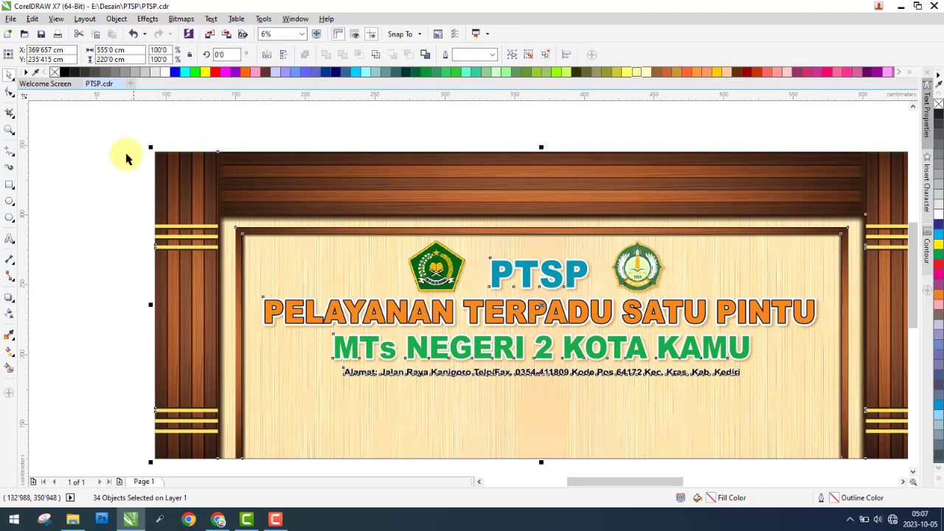
# Select the whole PTSP banner and place a duplicate left of the page.
pyautogui.scroll(-1, 148, 162)
pyautogui.scroll(-1, 164, 169)
pyautogui.scroll(3, 152, 158)
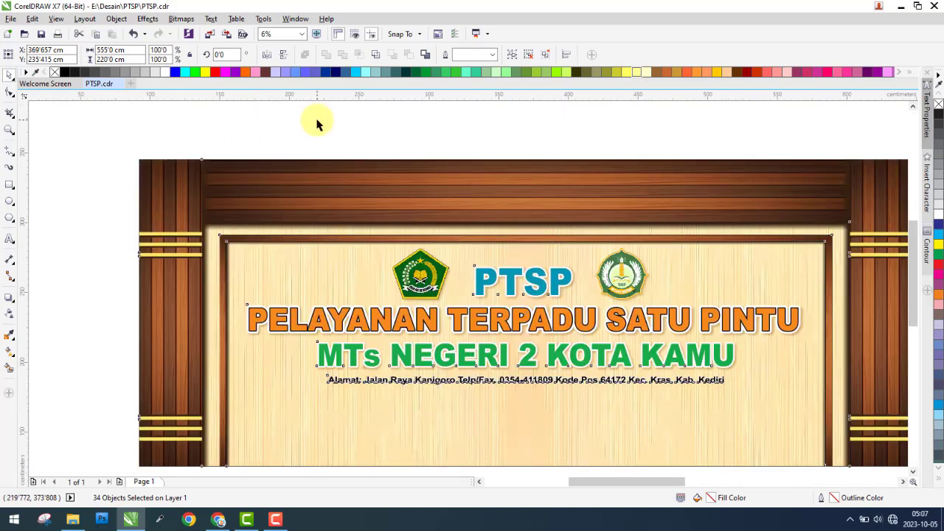
pyautogui.click(320, 122)
pyautogui.click(260, 174)
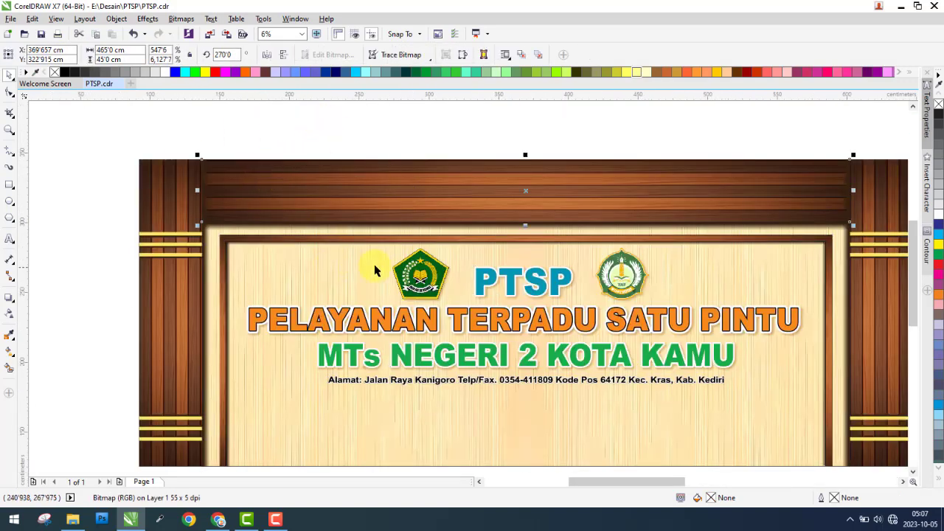
pyautogui.scroll(-1, 398, 272)
pyautogui.click(253, 158)
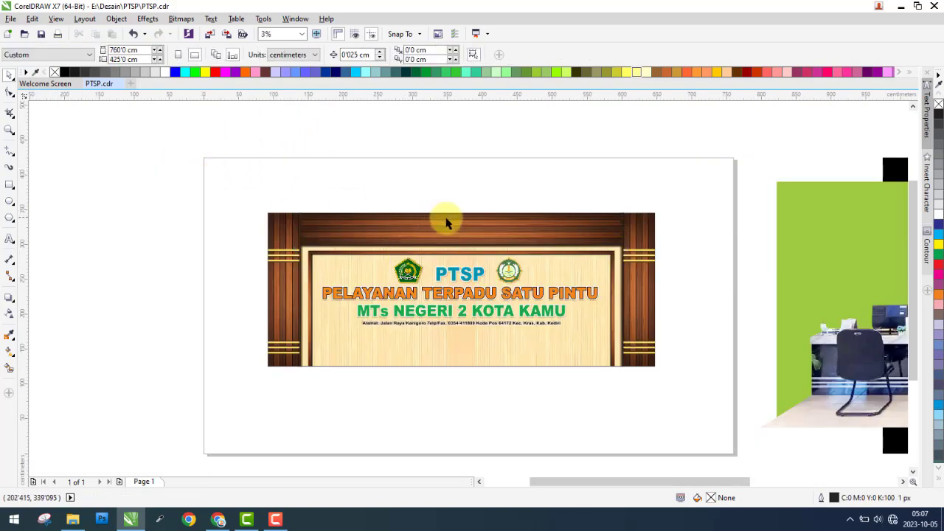
pyautogui.scroll(-2, 299, 194)
pyautogui.moveTo(298, 194); pyautogui.dragTo(579, 333)
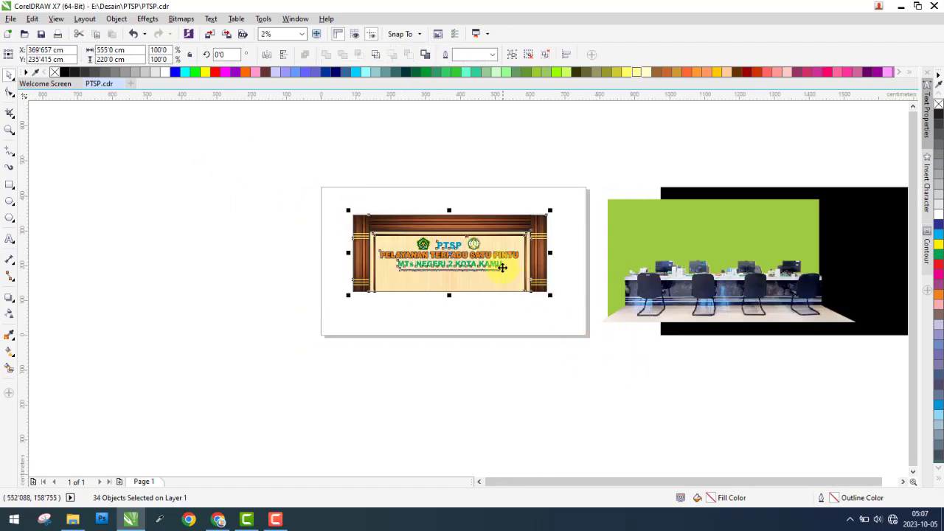
pyautogui.moveTo(476, 267); pyautogui.dragTo(259, 270)
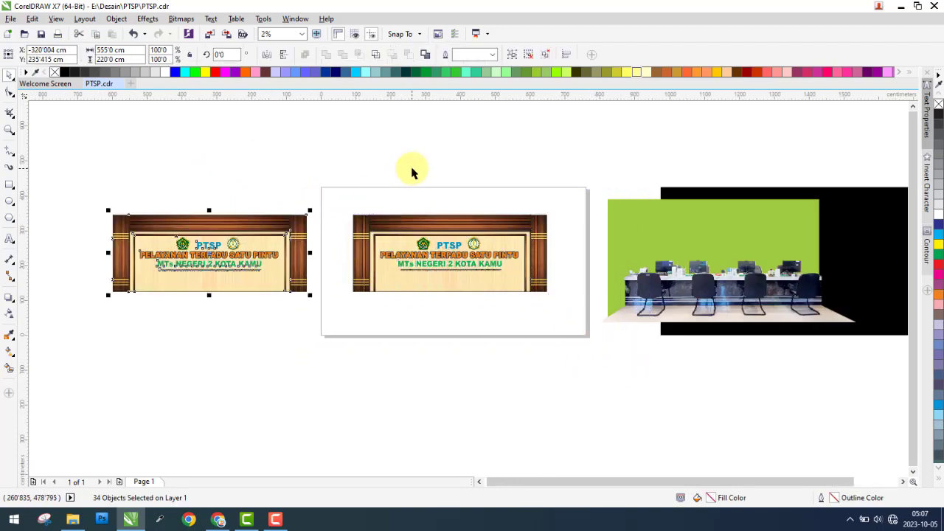
# Lift the copy's 465 × 45 cm wooden header bar straight up above it.
pyautogui.scroll(1, 67, 227)
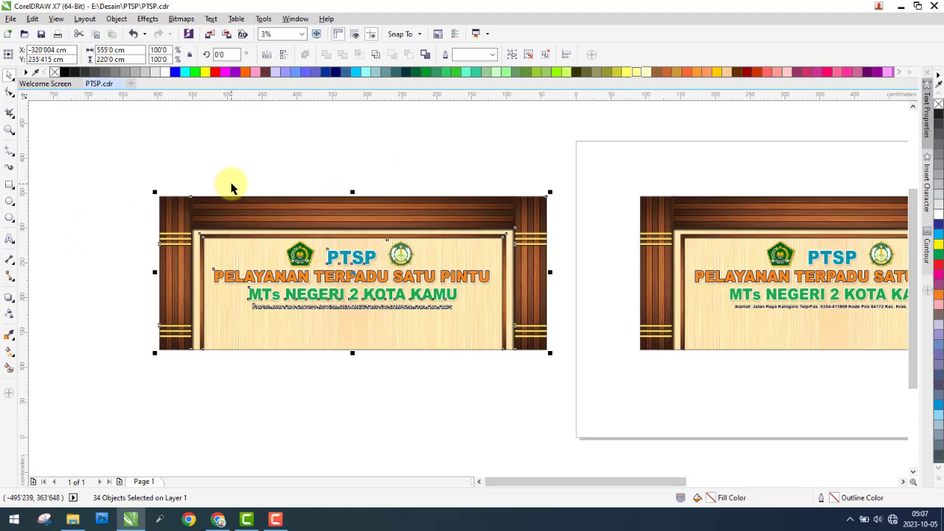
pyautogui.scroll(1, 229, 170)
pyautogui.click(398, 242)
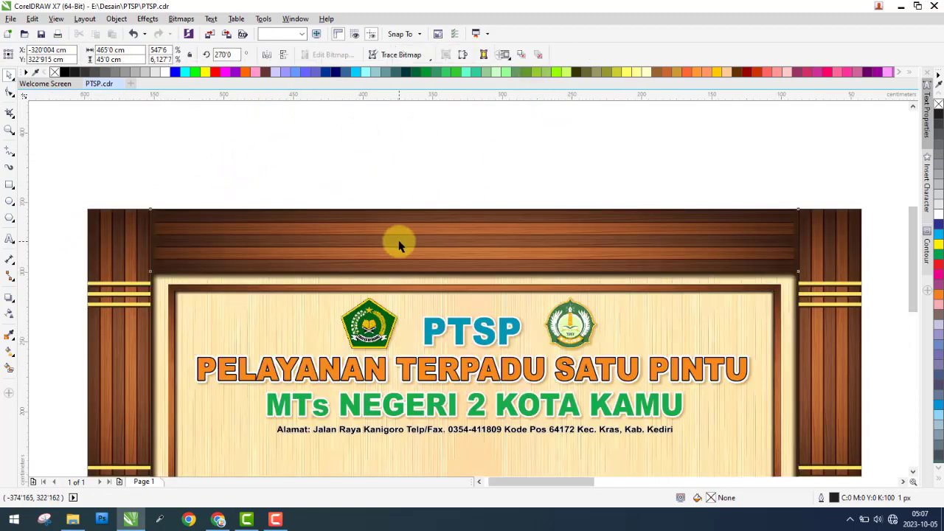
pyautogui.moveTo(514, 244); pyautogui.dragTo(499, 130)
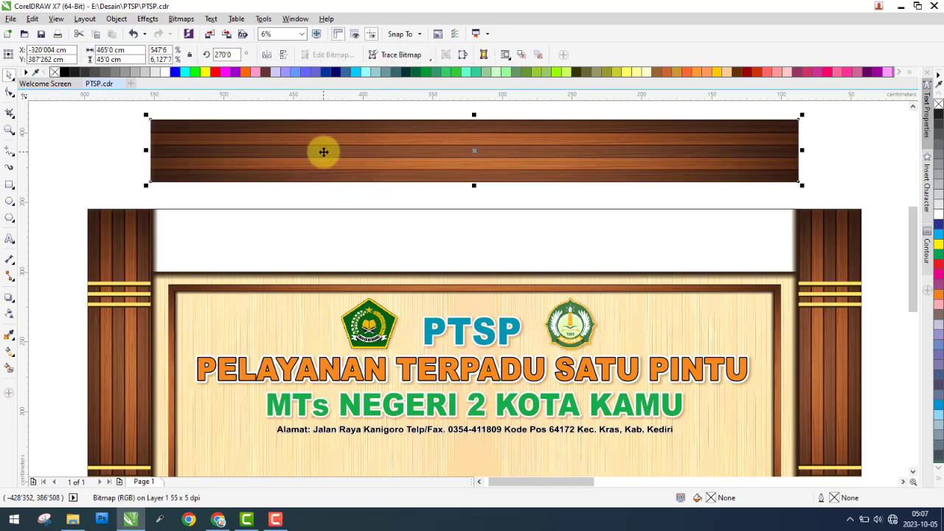
# Switch the drawing to wireframe view and check the header bar's width.
pyautogui.rightClick(323, 151)
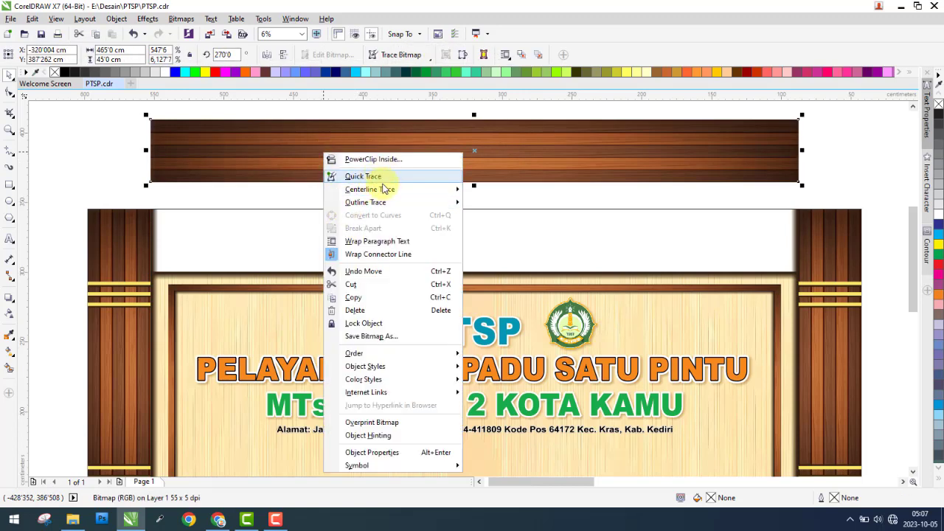
pyautogui.click(265, 215)
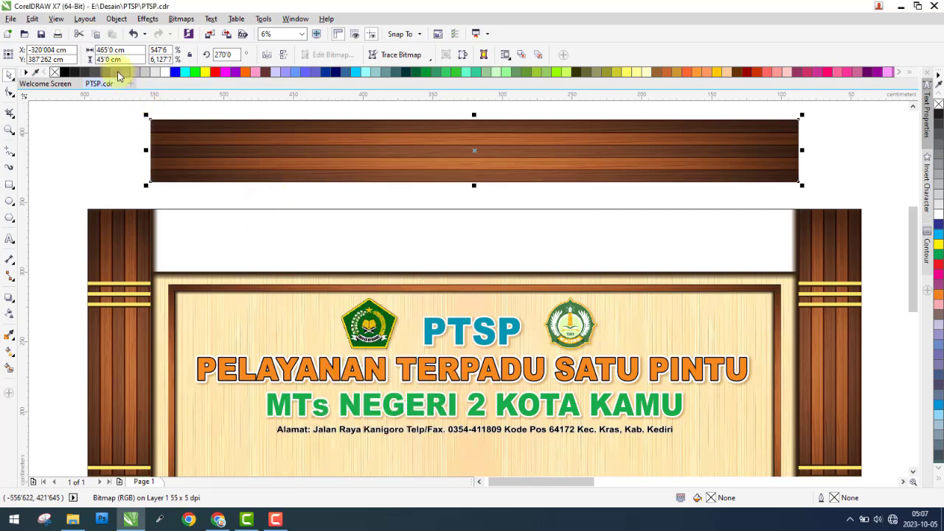
pyautogui.click(56, 19)
pyautogui.click(81, 46)
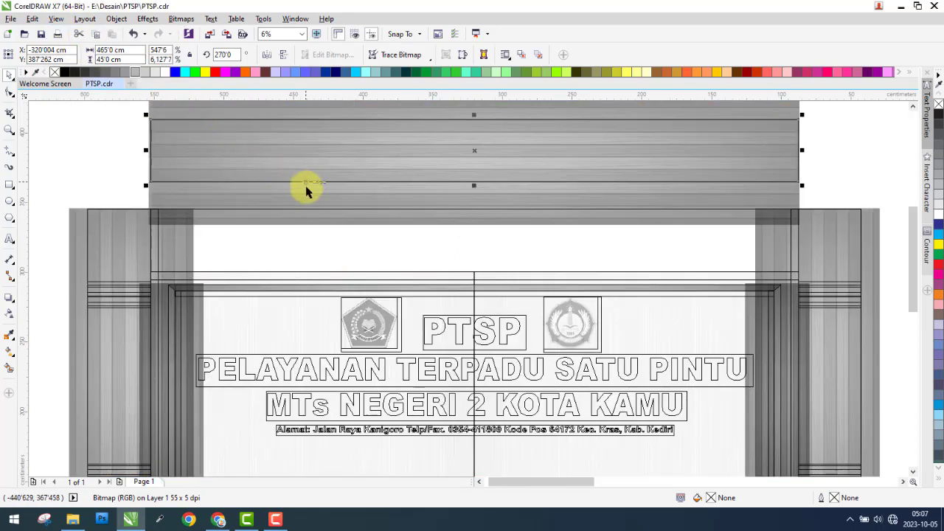
pyautogui.scroll(-2, 612, 205)
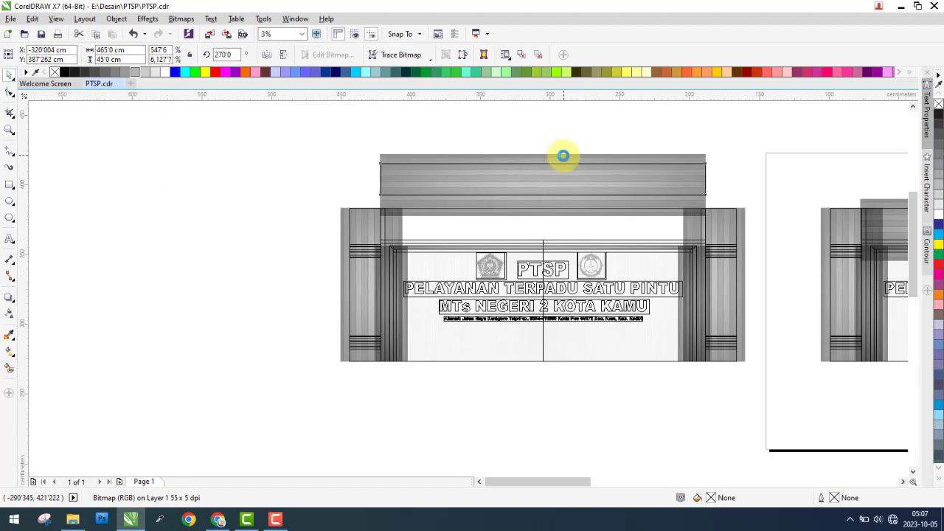
pyautogui.scroll(2, 563, 154)
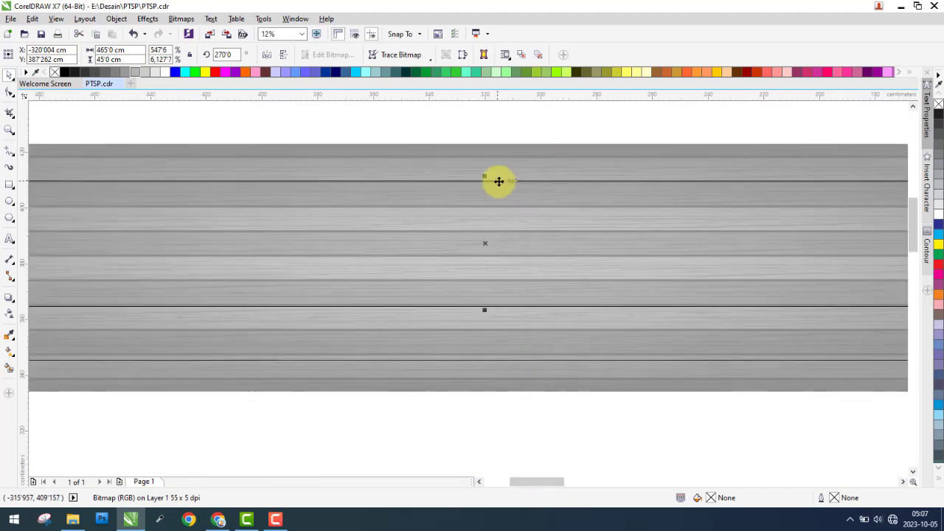
pyautogui.click(109, 50)
# Change a canvas display setting from the display mode options.
pyautogui.click(71, 19)
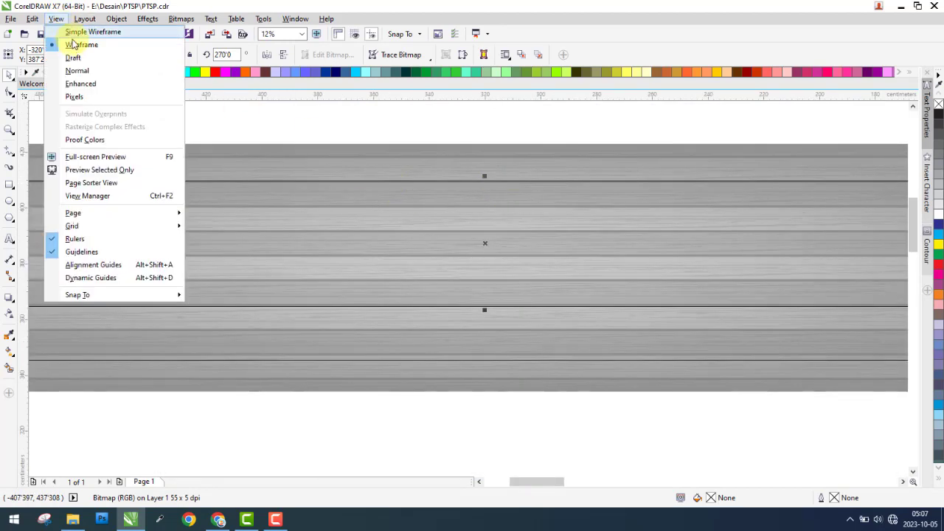
pyautogui.click(126, 97)
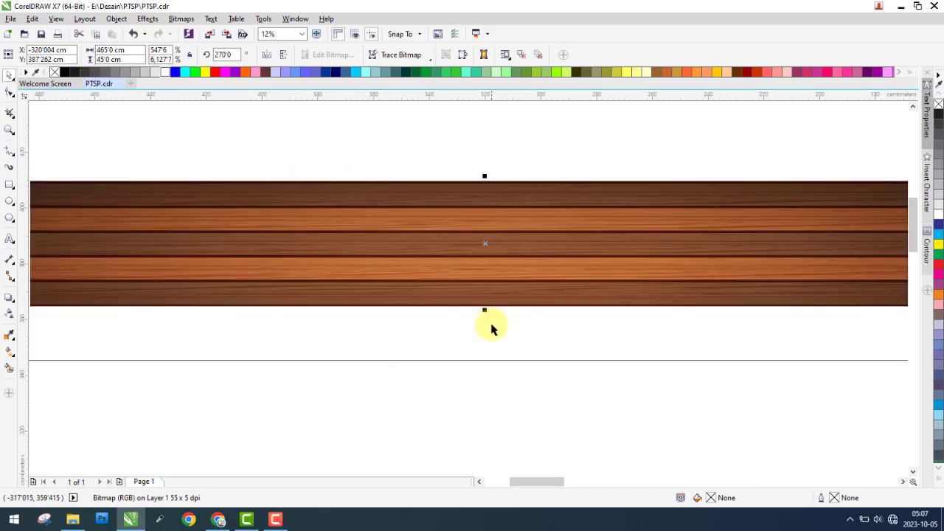
pyautogui.scroll(3, 486, 315)
pyautogui.scroll(2, 477, 301)
pyautogui.scroll(2, 462, 226)
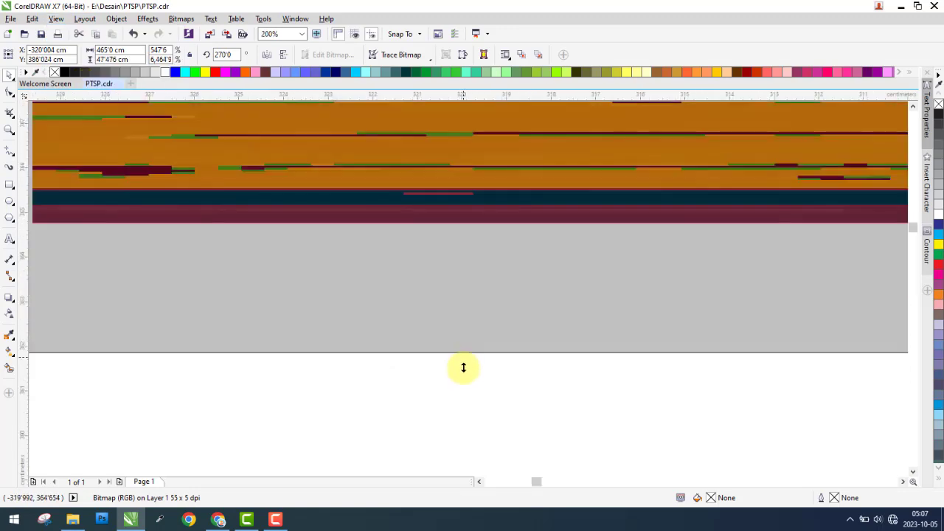
pyautogui.scroll(-1, 434, 280)
pyautogui.scroll(-2, 406, 266)
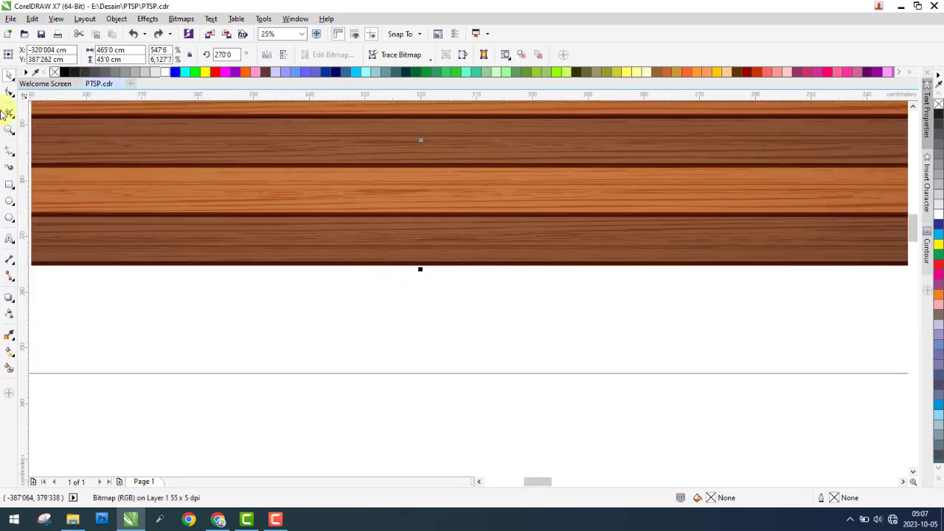
# Try stretching the header plank's bottom nodes, then undo it and deselect the plank.
pyautogui.click(9, 95)
pyautogui.scroll(-2, 268, 258)
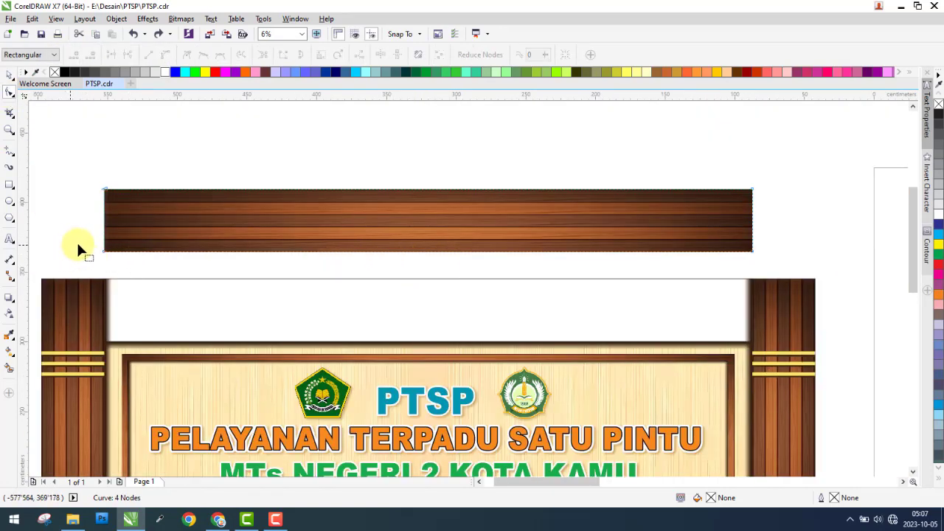
pyautogui.moveTo(855, 298)
pyautogui.mouseDown()
pyautogui.moveTo(763, 262)
pyautogui.moveTo(754, 295)
pyautogui.mouseUp()
pyautogui.hotkey('ctrl', 'z')
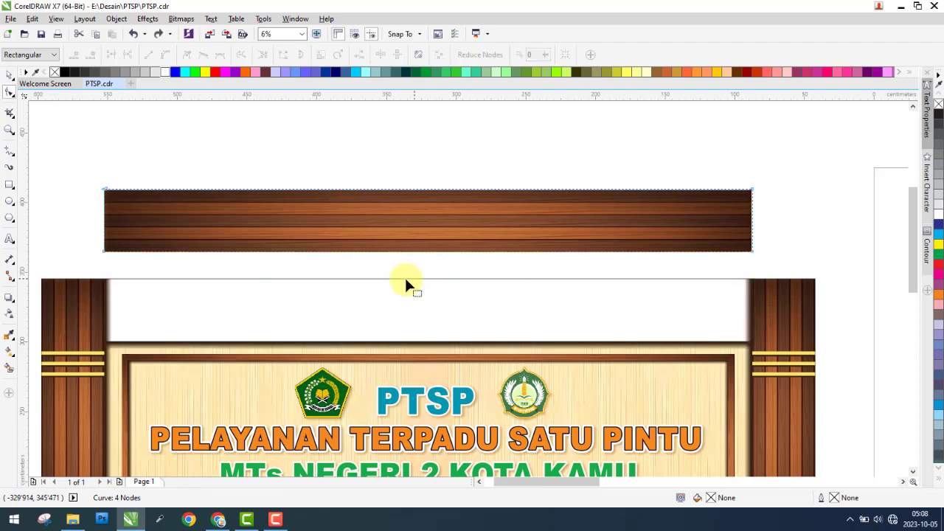
pyautogui.click(10, 76)
pyautogui.click(520, 173)
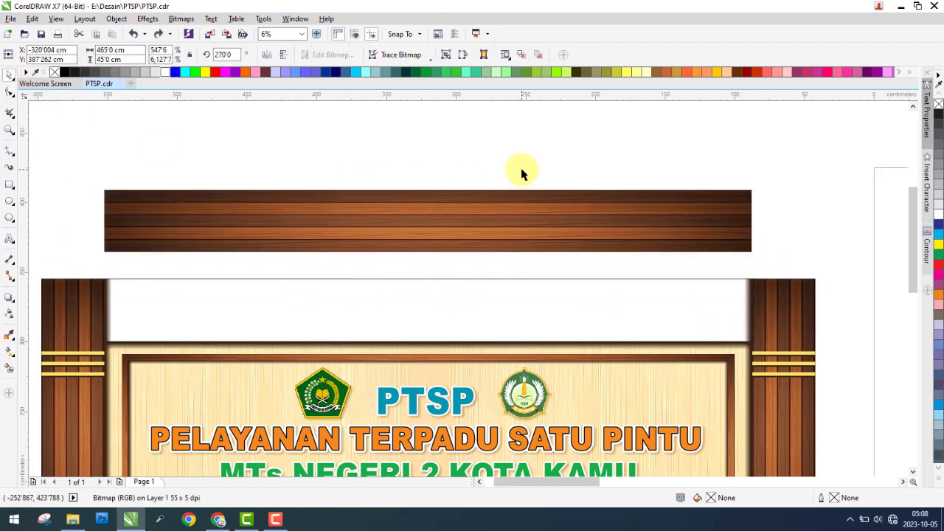
pyautogui.scroll(-2, 524, 193)
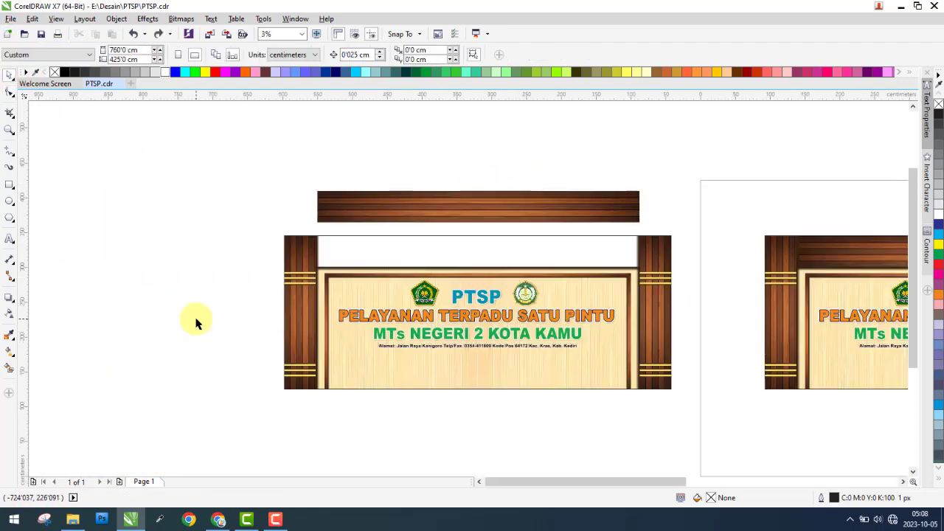
# Drag the wood texture image from the Bahan folder into the CorelDRAW design.
pyautogui.click(72, 522)
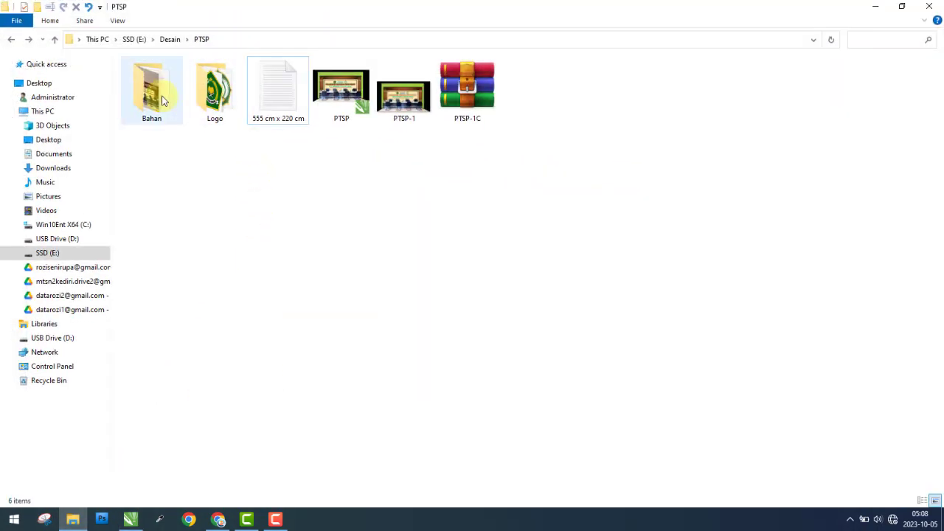
pyautogui.doubleClick(147, 96)
pyautogui.click(287, 120)
pyautogui.moveTo(279, 123)
pyautogui.mouseDown()
pyautogui.moveTo(151, 227)
pyautogui.moveTo(307, 304)
pyautogui.mouseUp()
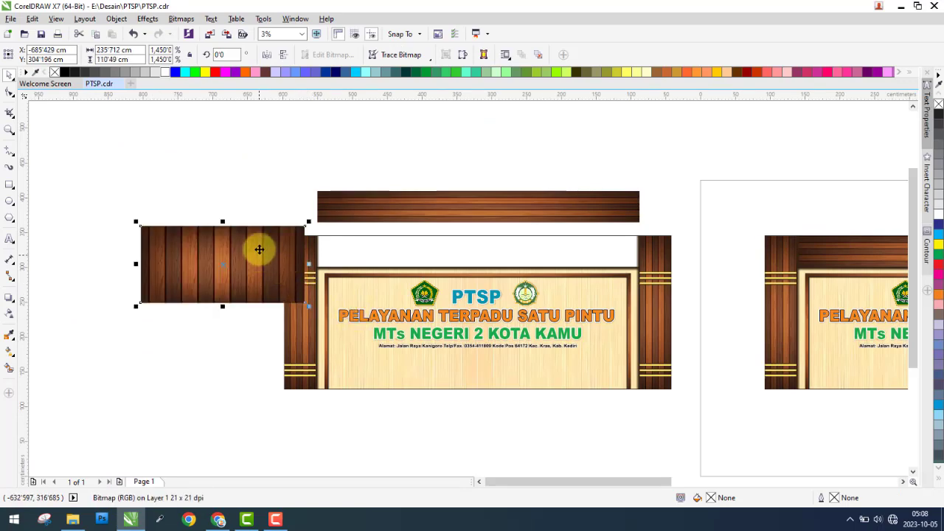
# Rotate the wood texture 90° and resize it to about 142 × 125 cm.
pyautogui.moveTo(207, 256); pyautogui.dragTo(209, 195)
pyautogui.click(209, 191)
pyautogui.scroll(2, 210, 184)
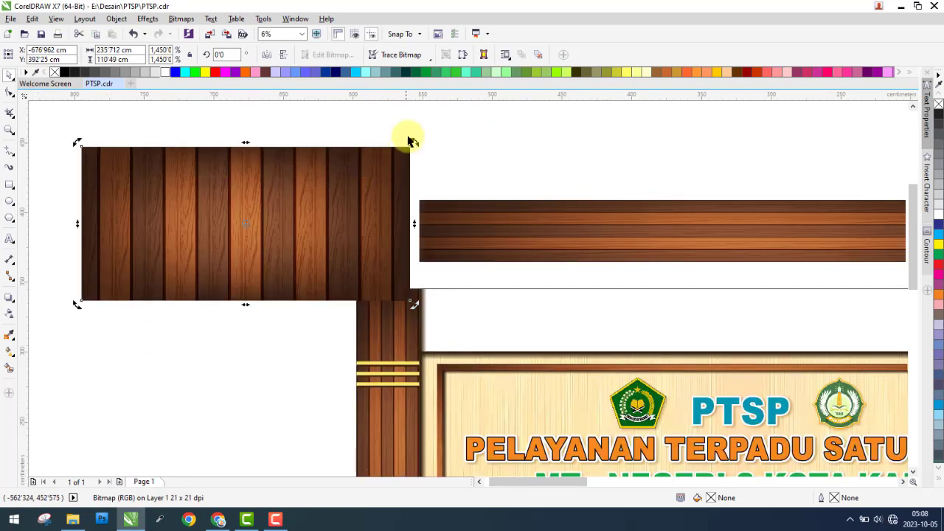
pyautogui.moveTo(415, 143); pyautogui.dragTo(291, 364)
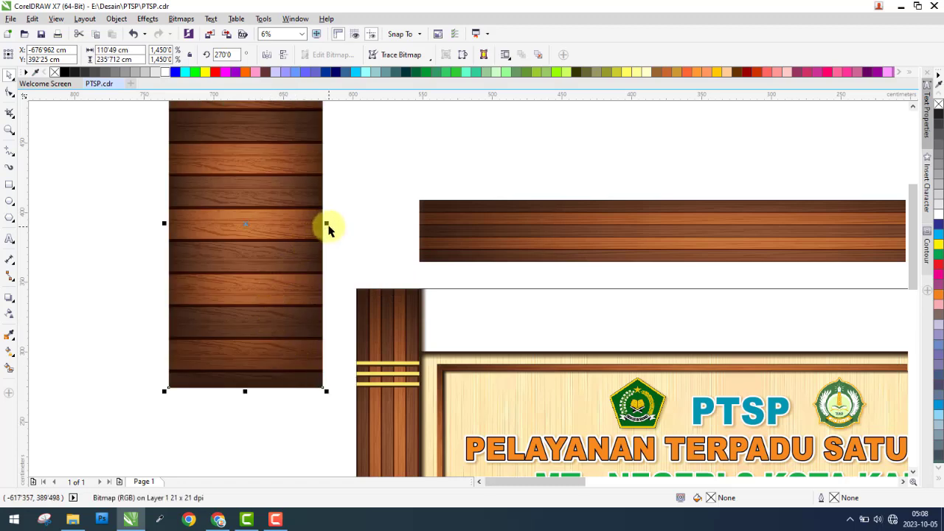
pyautogui.moveTo(327, 223); pyautogui.dragTo(348, 223)
pyautogui.moveTo(247, 391); pyautogui.dragTo(244, 313)
pyautogui.moveTo(259, 274)
pyautogui.mouseDown()
pyautogui.moveTo(316, 255)
pyautogui.moveTo(248, 262)
pyautogui.mouseUp()
# Move the trial wood texture above the signboard, then delete it.
pyautogui.scroll(2, 361, 209)
pyautogui.scroll(-2, 370, 262)
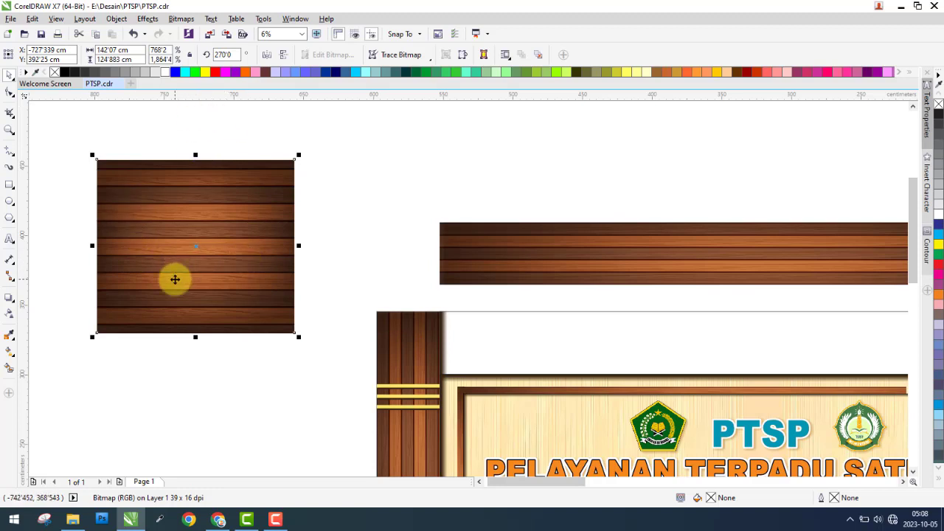
pyautogui.scroll(-2, 175, 275)
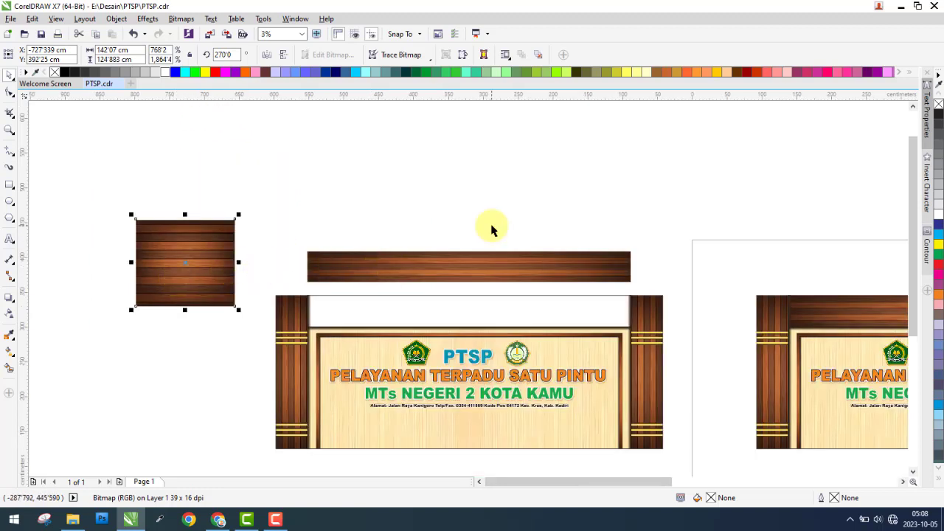
pyautogui.moveTo(200, 268); pyautogui.dragTo(563, 200)
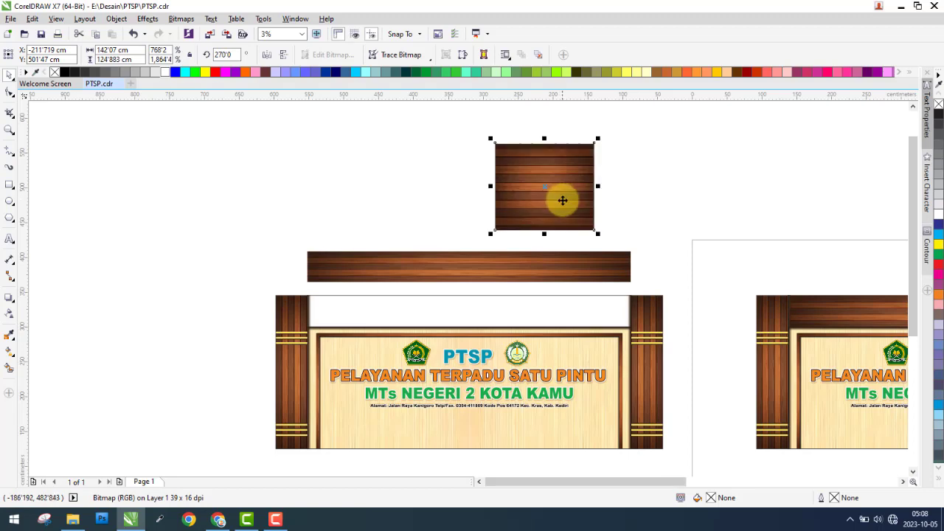
pyautogui.press('Delete')
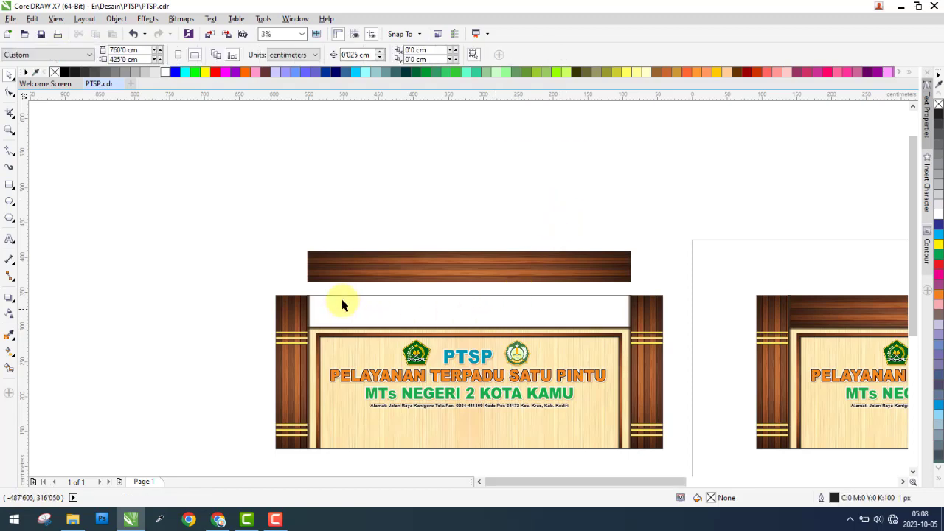
pyautogui.scroll(-1, 283, 377)
pyautogui.scroll(1, 288, 358)
pyautogui.click(318, 338)
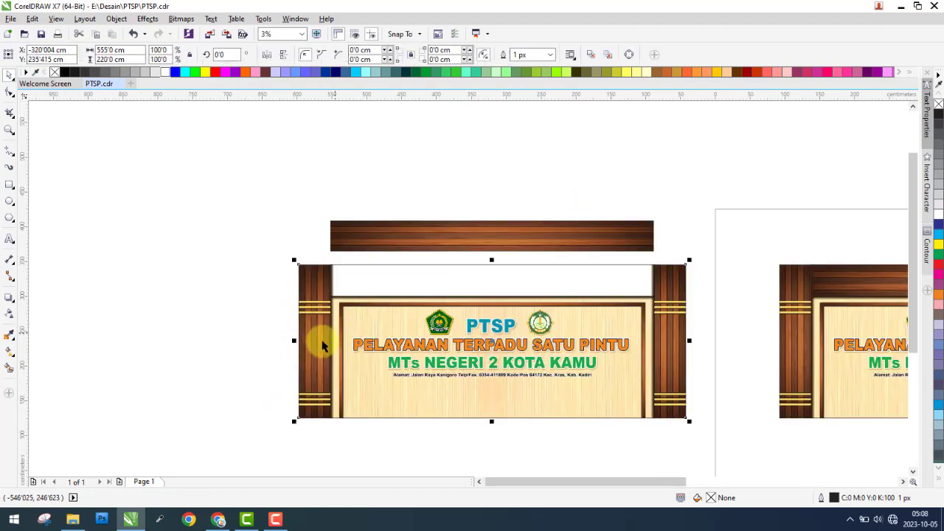
pyautogui.moveTo(312, 344); pyautogui.dragTo(183, 343)
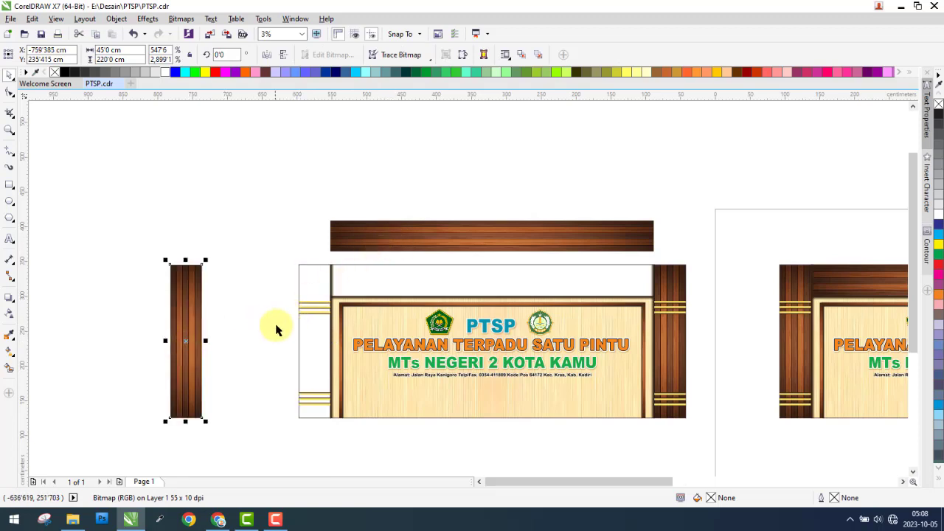
pyautogui.hotkey('ctrl', 'z')
pyautogui.scroll(2, 309, 312)
pyautogui.scroll(1, 333, 312)
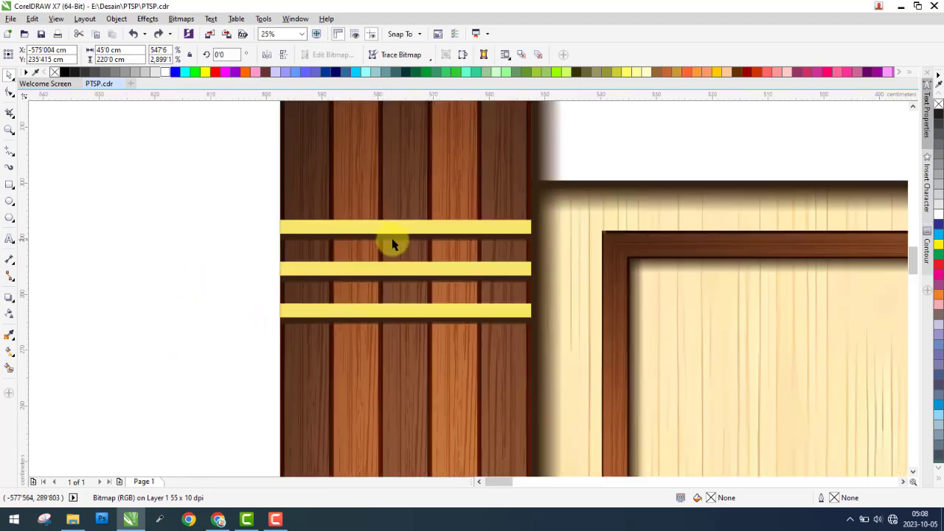
pyautogui.moveTo(395, 231); pyautogui.dragTo(395, 193)
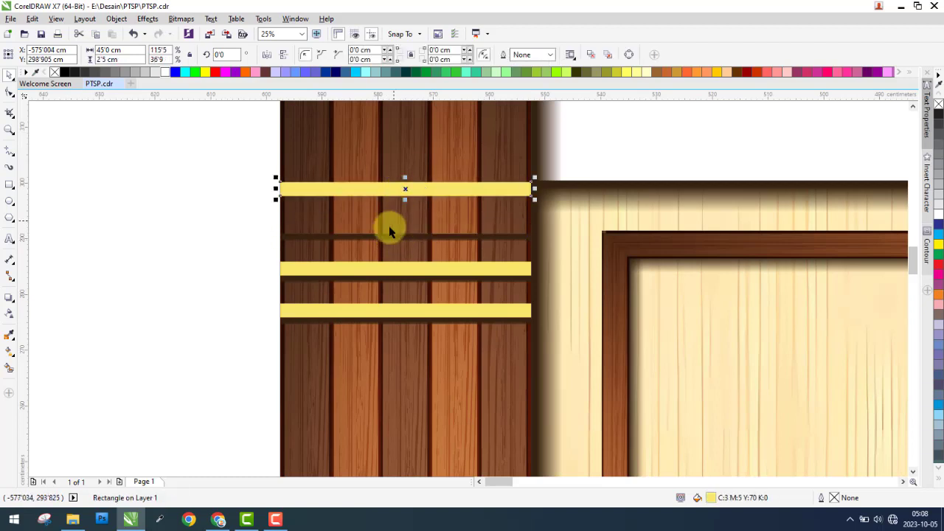
pyautogui.hotkey('ctrl', 'z')
pyautogui.press('Escape')
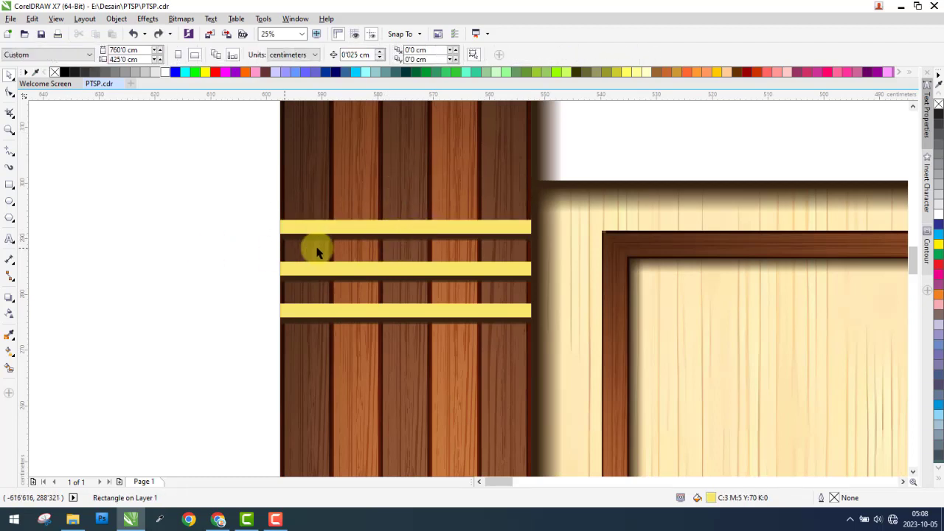
pyautogui.moveTo(329, 229); pyautogui.dragTo(122, 118)
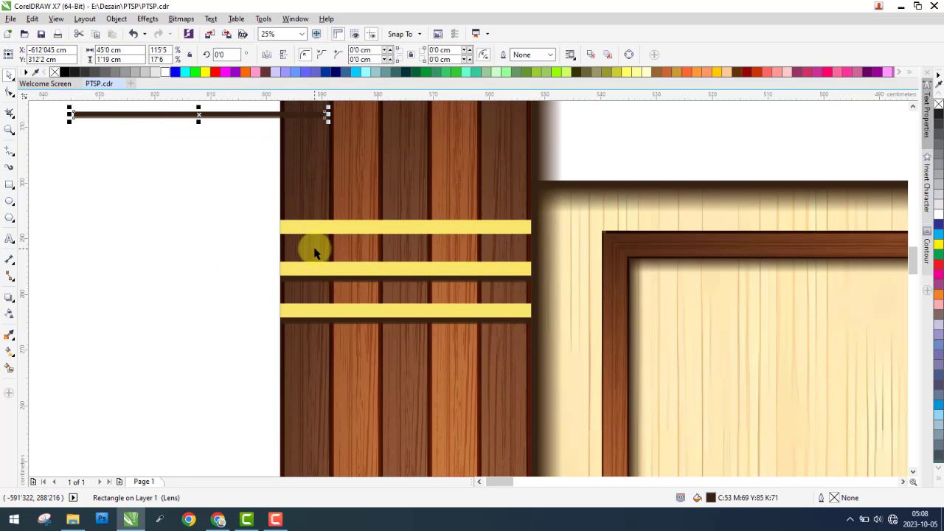
pyautogui.hotkey('ctrl', 'z')
pyautogui.click(98, 262)
pyautogui.scroll(-2, 162, 243)
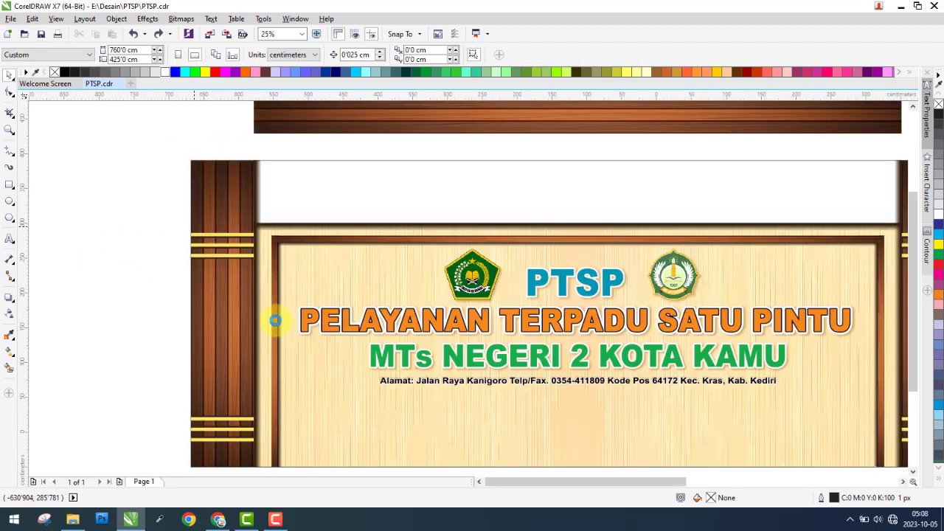
pyautogui.scroll(-1, 274, 319)
pyautogui.scroll(1, 211, 331)
pyautogui.scroll(1, 251, 332)
pyautogui.scroll(1, 199, 328)
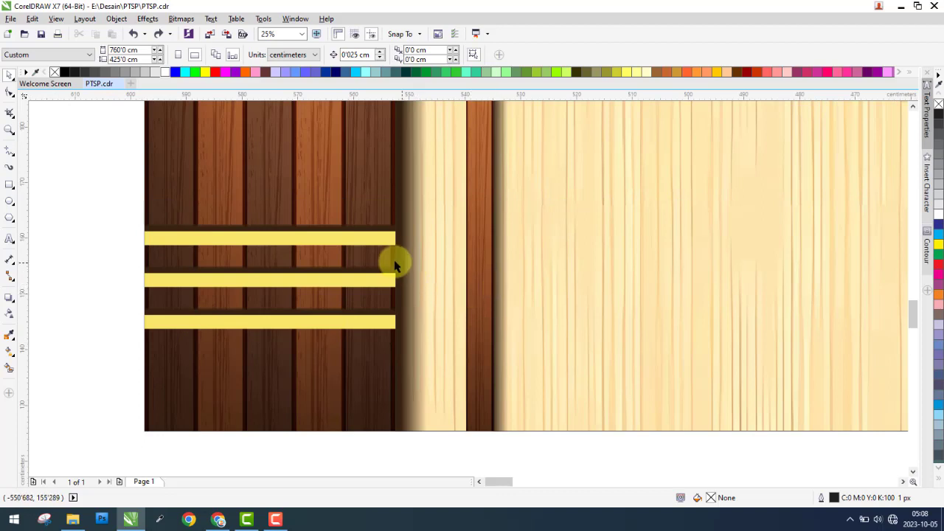
pyautogui.scroll(1, 281, 239)
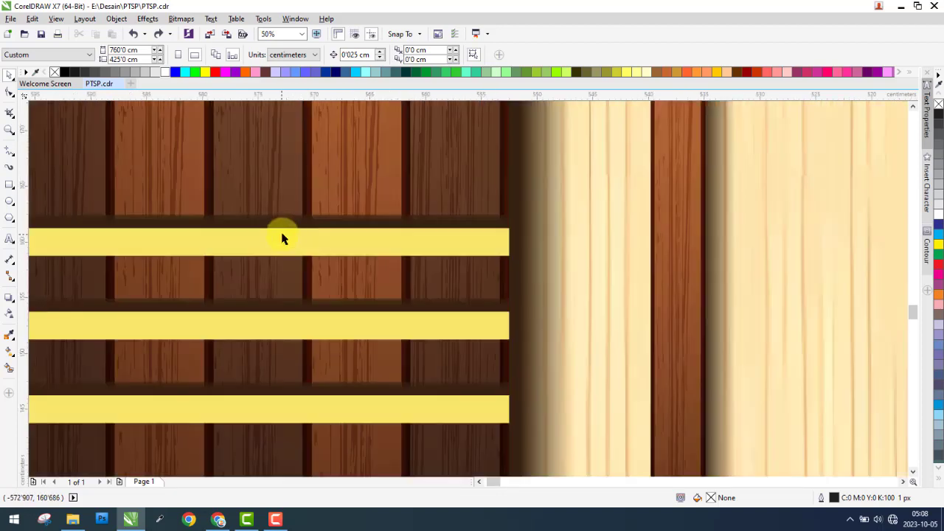
pyautogui.click(289, 223)
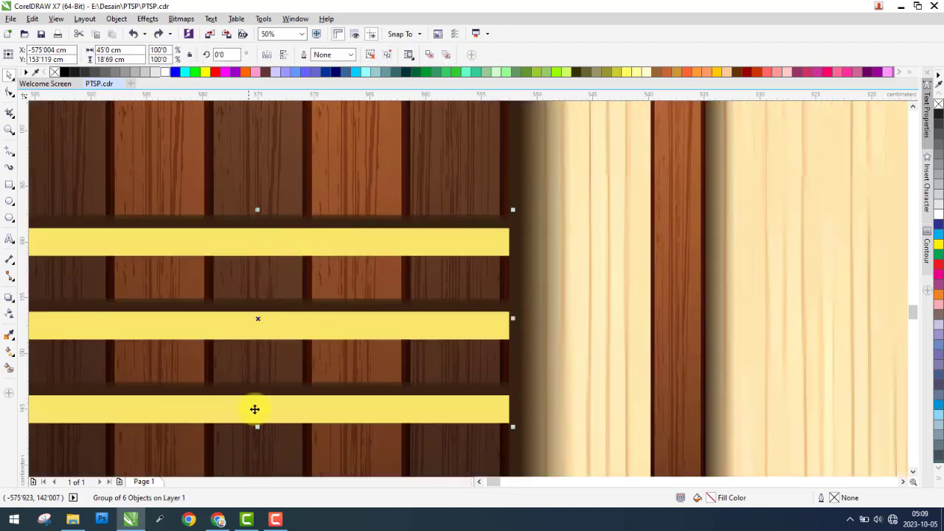
pyautogui.scroll(-1, 253, 369)
pyautogui.scroll(-3, 257, 265)
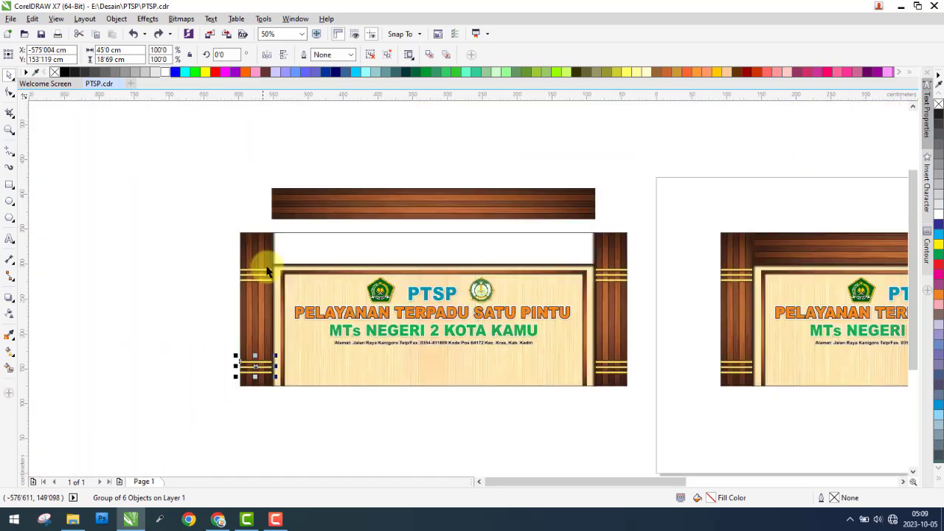
pyautogui.scroll(1, 226, 236)
pyautogui.scroll(1, 227, 243)
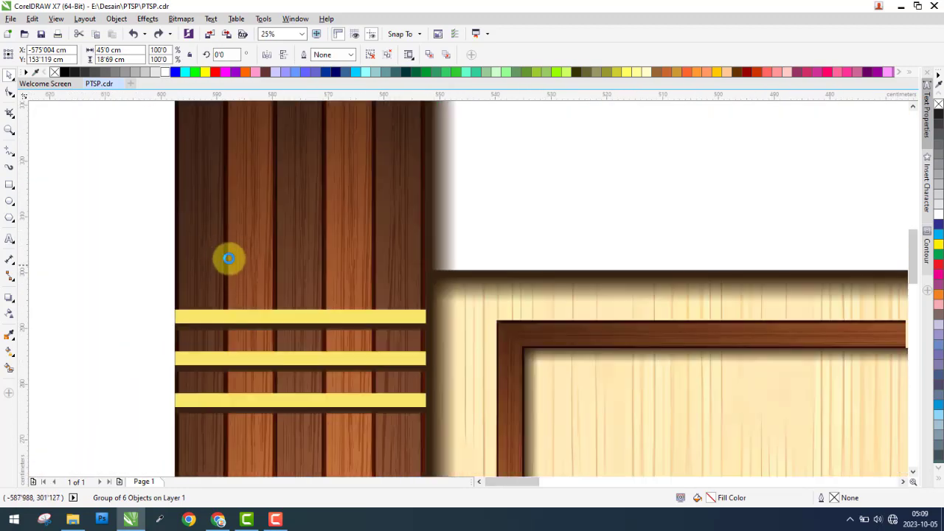
pyautogui.scroll(-1, 236, 257)
pyautogui.scroll(-1, 258, 273)
pyautogui.scroll(1, 273, 289)
pyautogui.scroll(1, 269, 287)
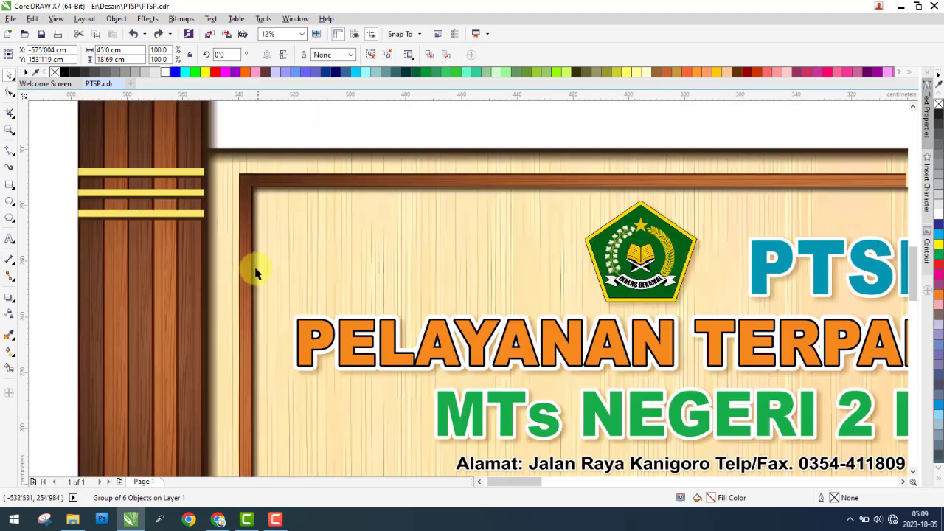
pyautogui.click(258, 262)
pyautogui.scroll(-1, 262, 259)
pyautogui.moveTo(258, 264); pyautogui.dragTo(276, 262)
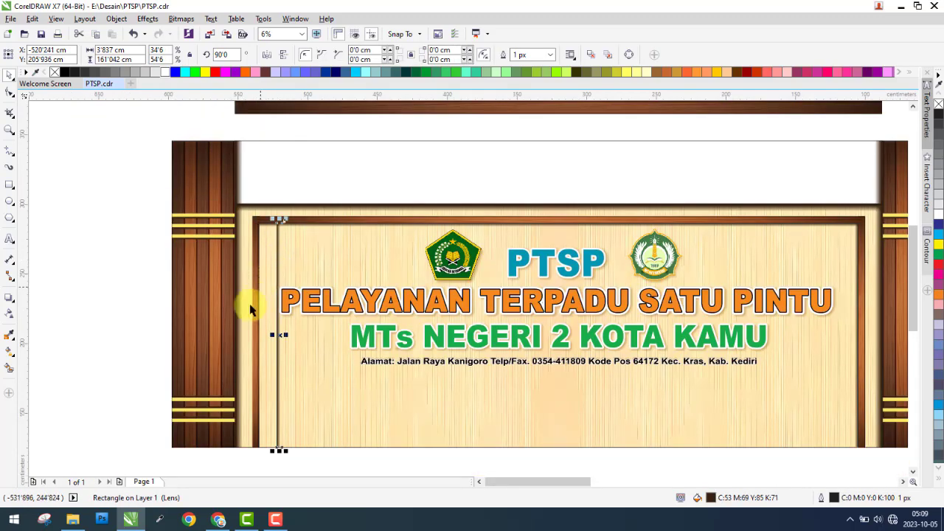
# Try repositioning the shadow and wood plank strips, undoing the stray moves.
pyautogui.scroll(2, 258, 342)
pyautogui.moveTo(334, 320)
pyautogui.mouseDown()
pyautogui.moveTo(306, 323)
pyautogui.moveTo(205, 288)
pyautogui.mouseUp()
pyautogui.scroll(-1, 204, 288)
pyautogui.scroll(1, 225, 308)
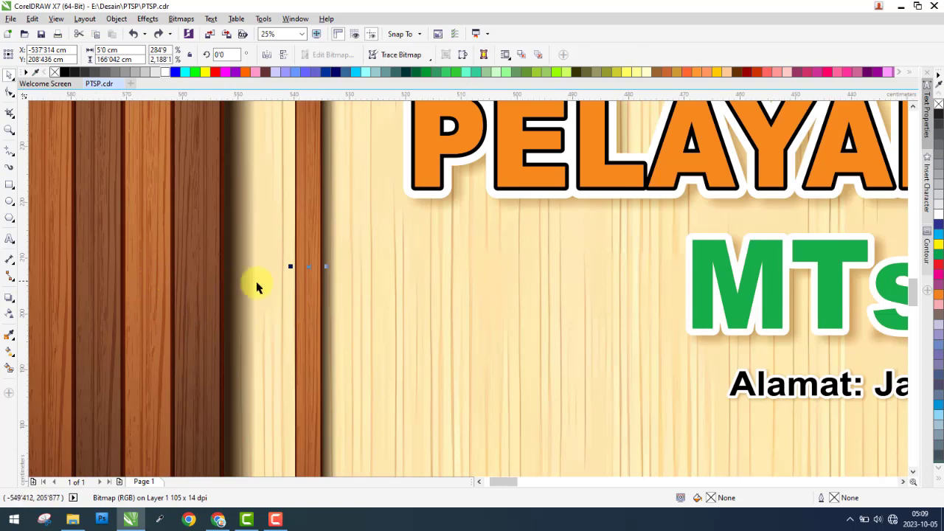
pyautogui.moveTo(297, 301); pyautogui.dragTo(215, 301)
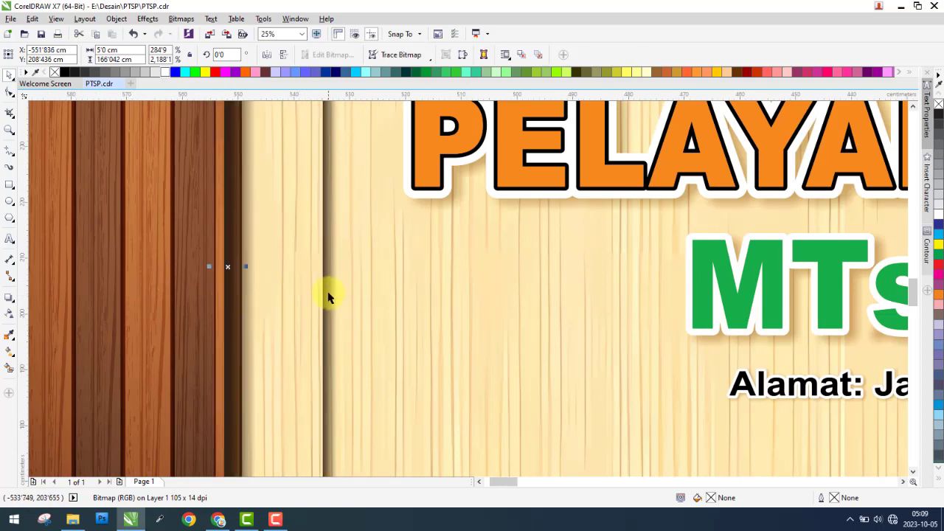
pyautogui.moveTo(329, 298); pyautogui.dragTo(392, 298)
pyautogui.hotkey('ctrl', 'z')
pyautogui.hotkey('ctrl', 'z')
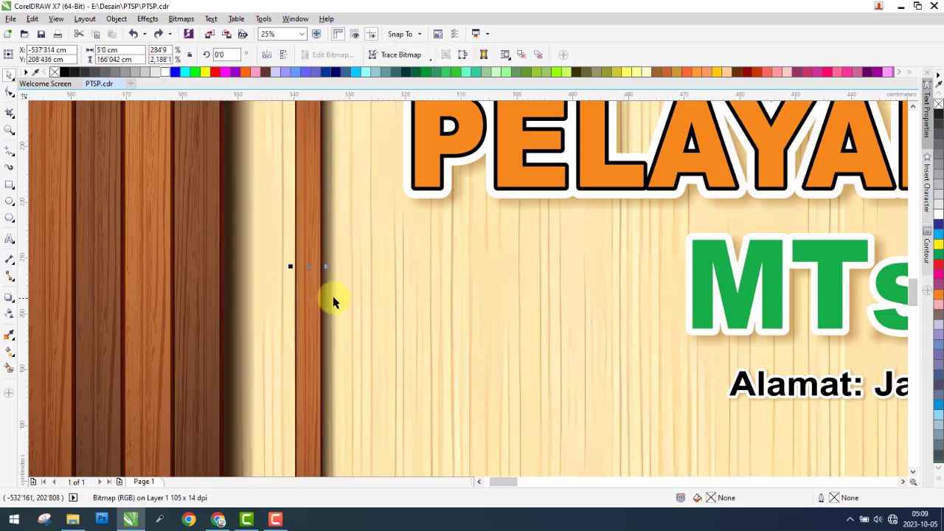
pyautogui.moveTo(329, 288); pyautogui.dragTo(600, 300)
pyautogui.hotkey('ctrl', 'z')
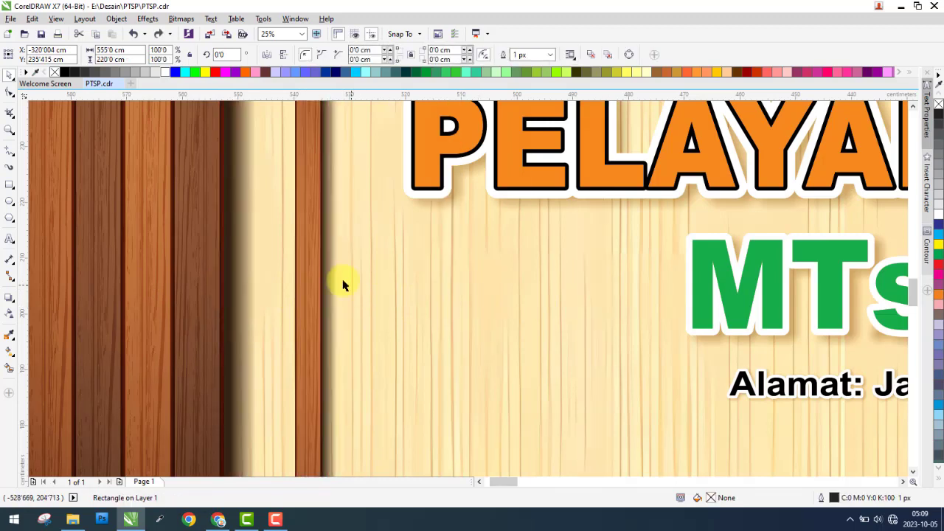
# Place the dark shadow strip along the inner frame's left edge.
pyautogui.click(327, 279)
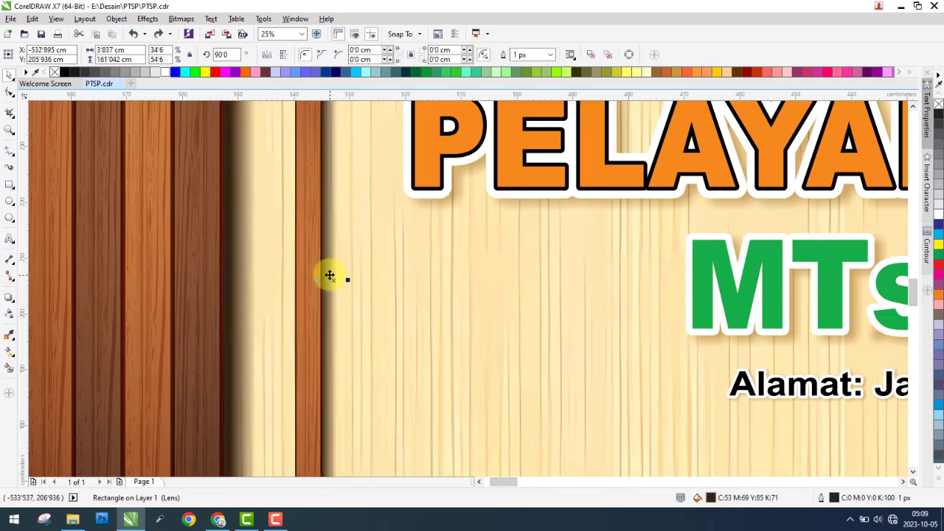
pyautogui.moveTo(329, 277); pyautogui.dragTo(660, 284)
pyautogui.scroll(-2, 350, 289)
pyautogui.scroll(-2, 348, 290)
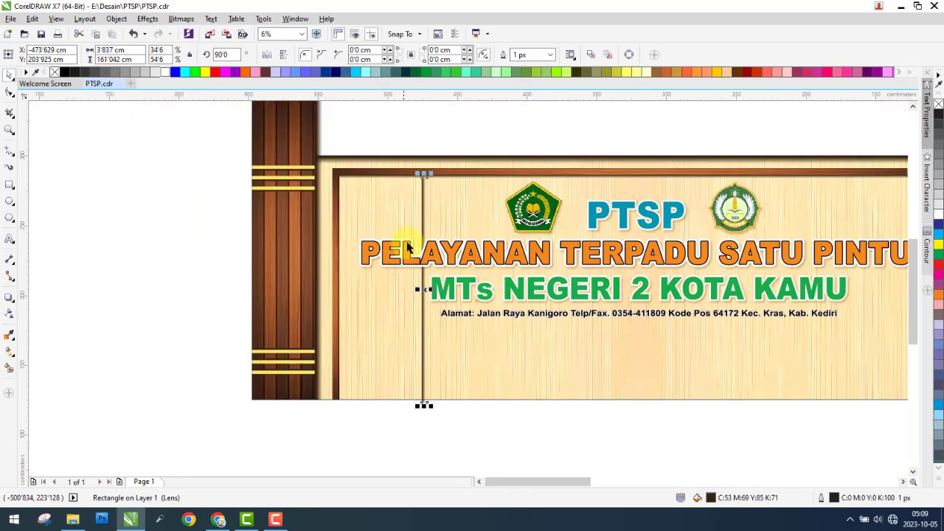
pyautogui.scroll(2, 411, 216)
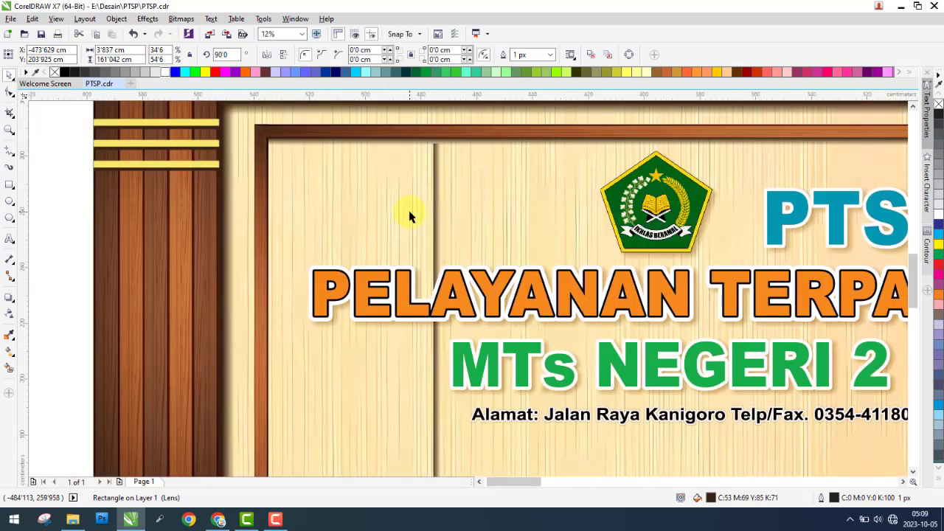
pyautogui.moveTo(411, 216); pyautogui.dragTo(303, 221)
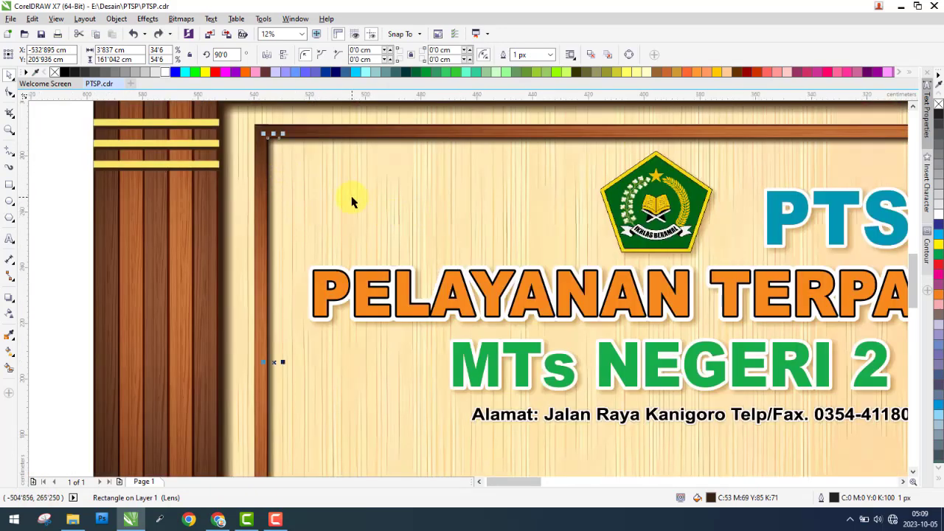
pyautogui.scroll(-1, 236, 260)
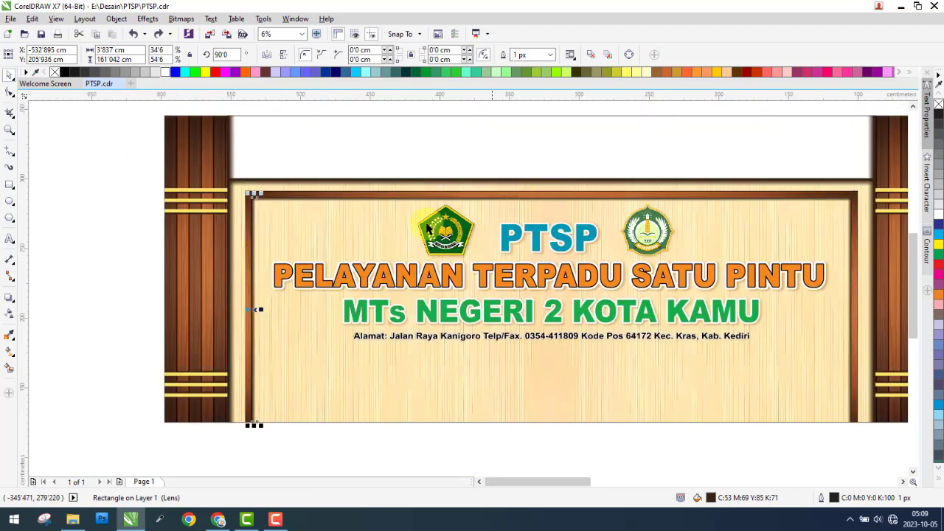
pyautogui.scroll(-1, 428, 229)
pyautogui.click(523, 198)
# Restore the wooden header bar into the top gap by stepping back through earlier edits.
pyautogui.keyDown('alt'); pyautogui.click(518, 189); pyautogui.keyUp('alt')
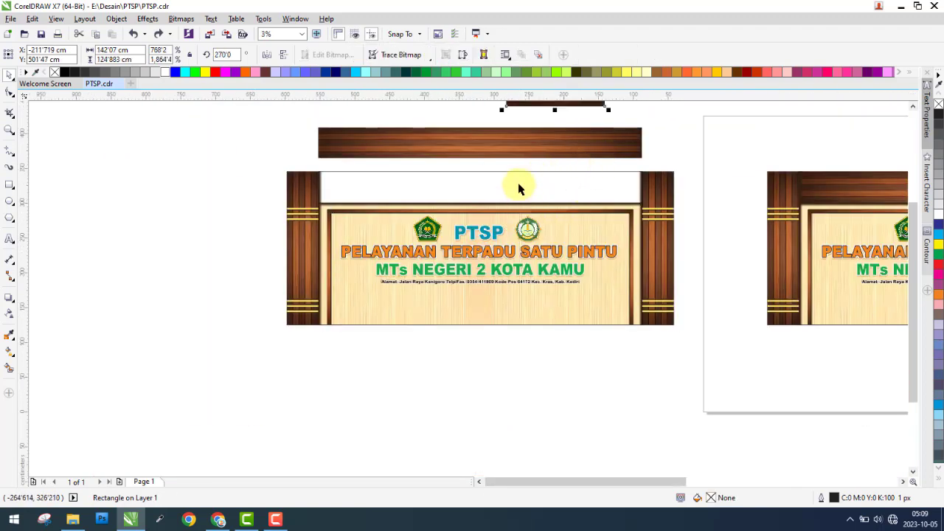
pyautogui.hotkey('ctrl', 'z')
pyautogui.hotkey('ctrl', 'z')
pyautogui.hotkey('ctrl', 'z')
pyautogui.hotkey('ctrl', 'z')
pyautogui.hotkey('ctrl', 'z')
pyautogui.hotkey('ctrl', 'z')
pyautogui.hotkey('ctrl', 'z')
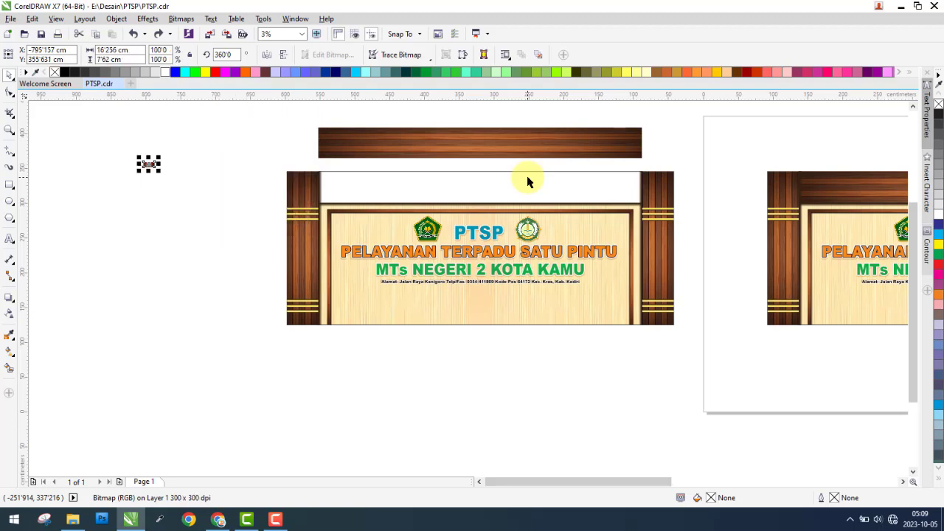
pyautogui.hotkey('ctrl', 'z')
pyautogui.hotkey('ctrl', 'z')
pyautogui.press('Escape')
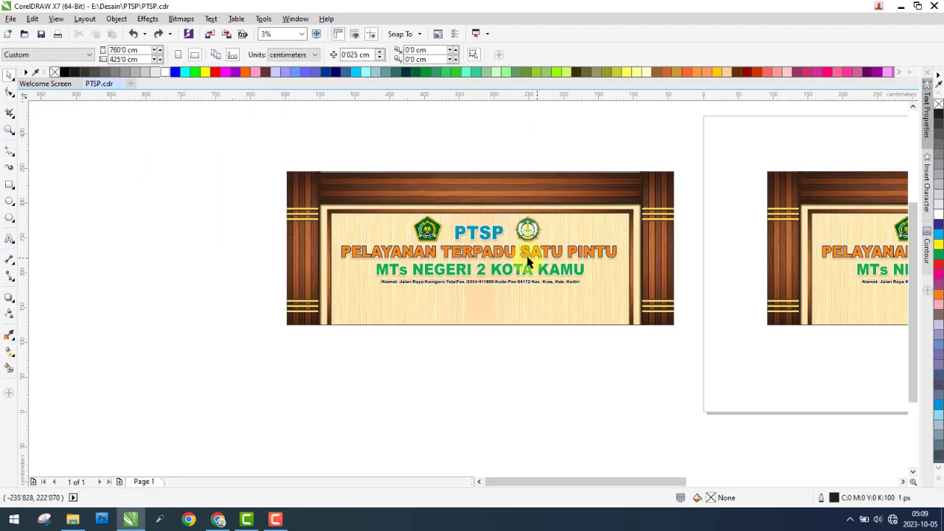
pyautogui.scroll(1, 528, 259)
# Test-move the wood background and cream panel, undo the moves, and clear the selection.
pyautogui.click(251, 372)
pyautogui.moveTo(373, 354)
pyautogui.mouseDown()
pyautogui.moveTo(493, 355)
pyautogui.moveTo(439, 356)
pyautogui.mouseUp()
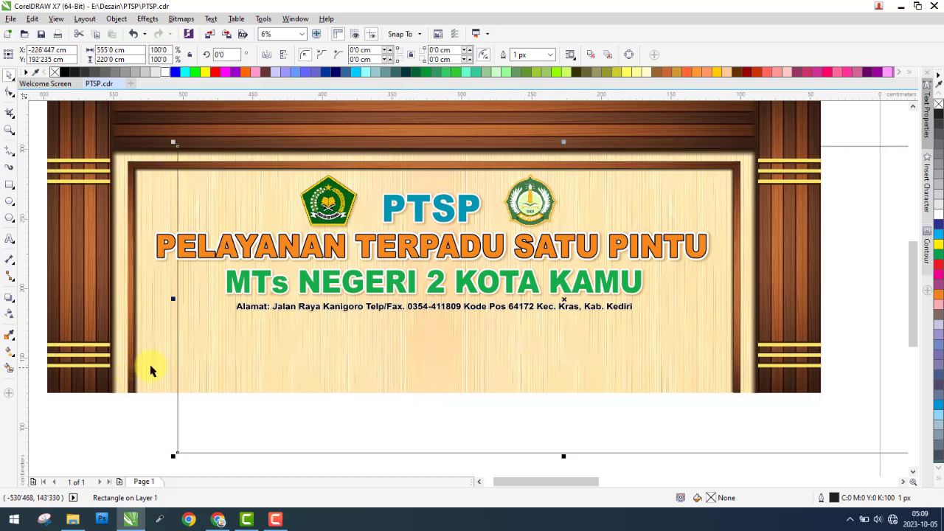
pyautogui.moveTo(150, 370)
pyautogui.mouseDown()
pyautogui.moveTo(167, 432)
pyautogui.moveTo(205, 423)
pyautogui.mouseUp()
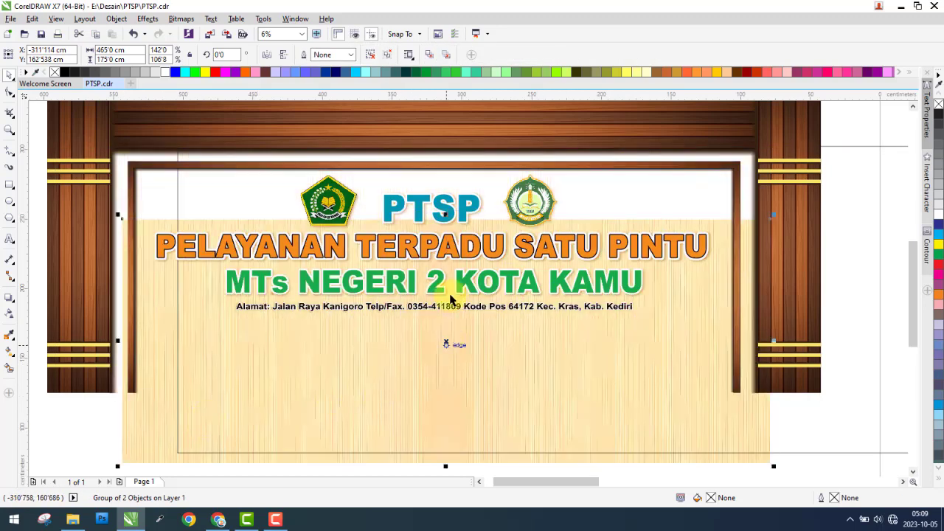
pyautogui.hotkey('ctrl', 'z')
pyautogui.hotkey('ctrl', 'z')
pyautogui.hotkey('ctrl', 'z')
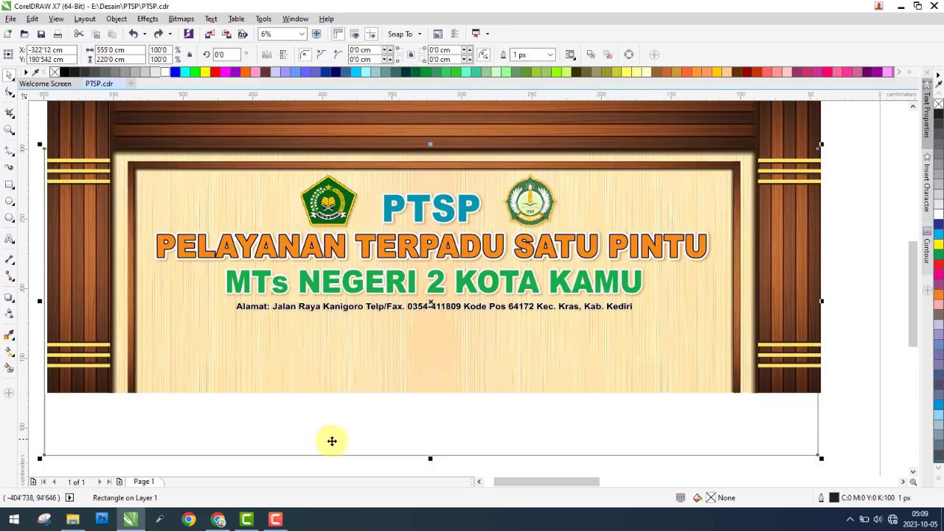
pyautogui.hotkey('ctrl', 'z')
pyautogui.click(353, 400)
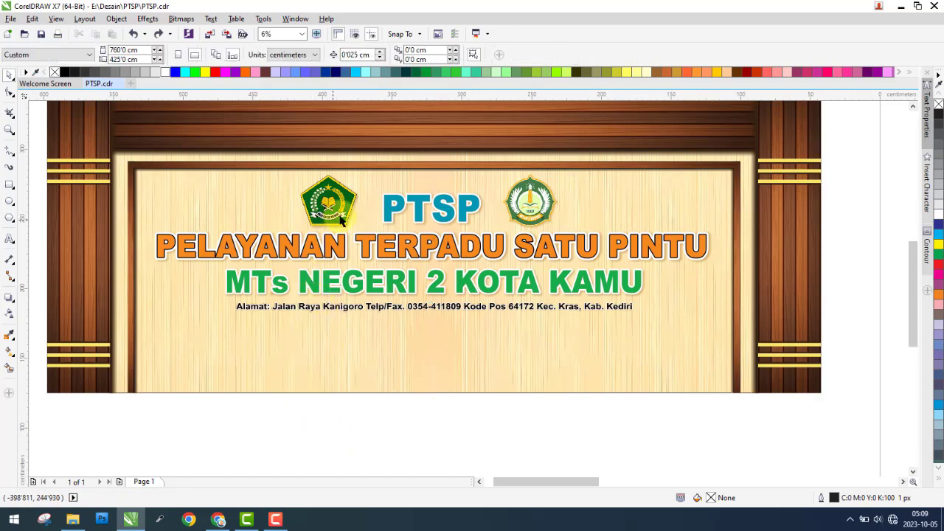
pyautogui.click(393, 210)
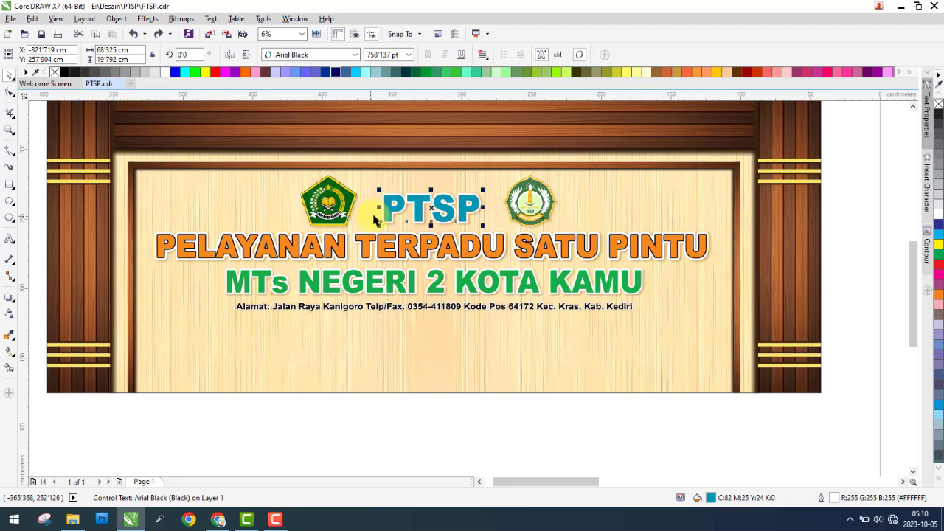
pyautogui.scroll(2, 379, 211)
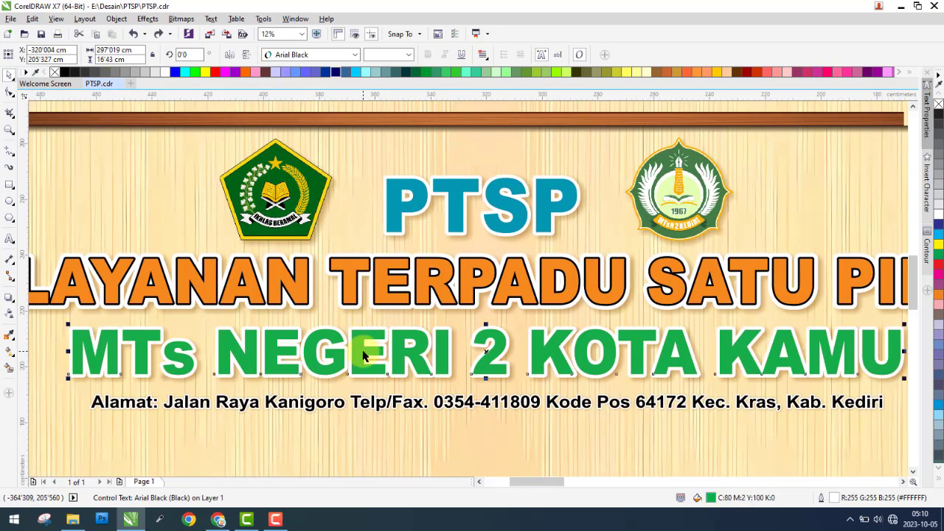
pyautogui.click(375, 408)
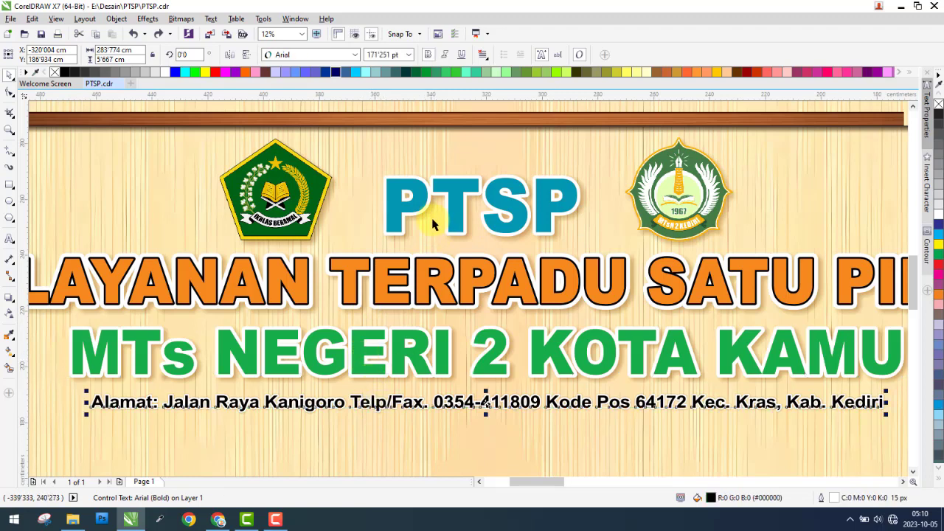
pyautogui.scroll(-2, 416, 218)
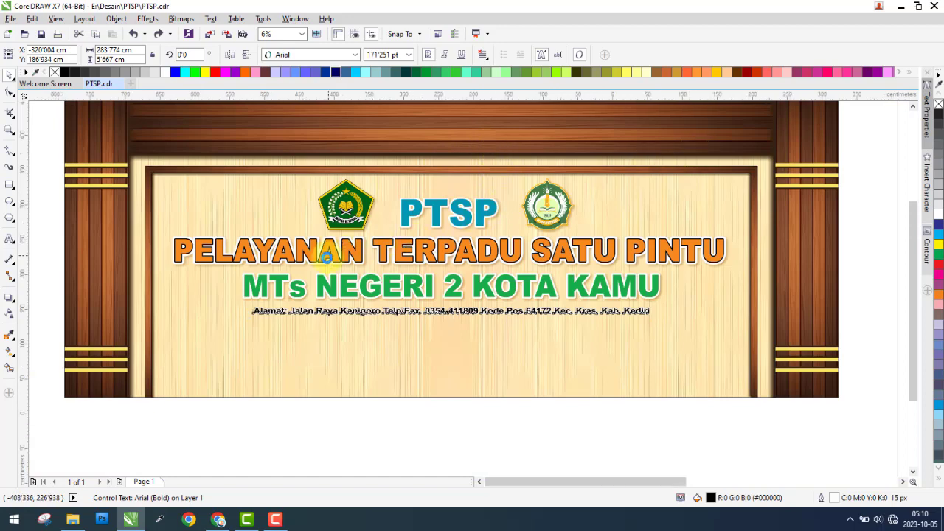
pyautogui.scroll(-2, 331, 258)
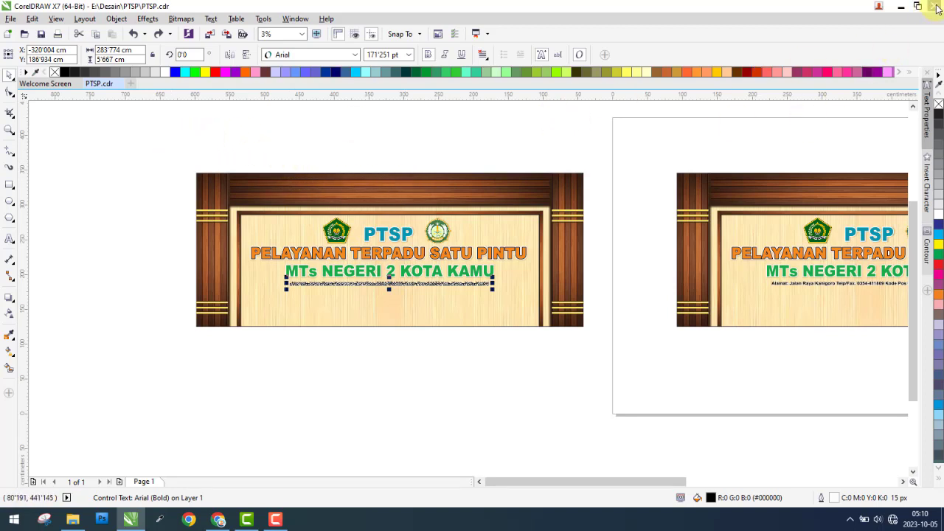
# Open the PTSP-1 mockup image from the Thumbnail folder on SSD (E:).
pyautogui.click(72, 519)
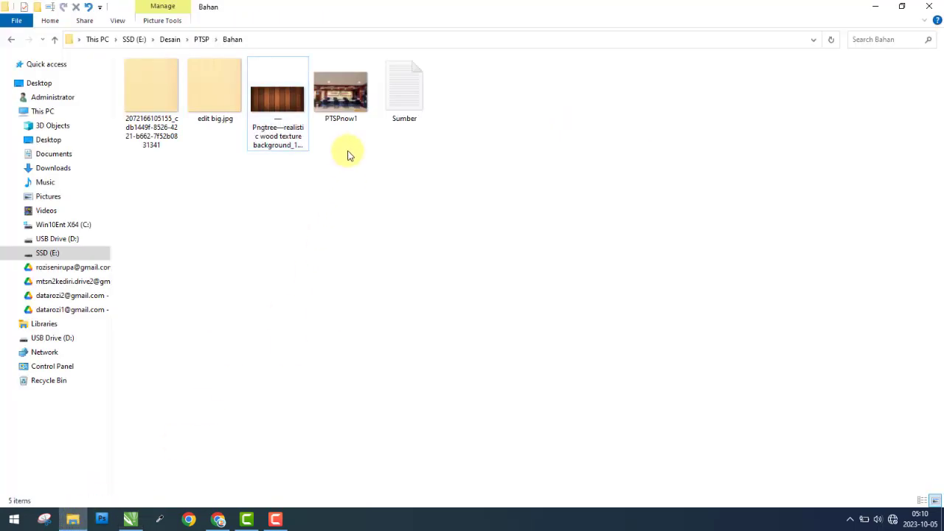
pyautogui.click(101, 253)
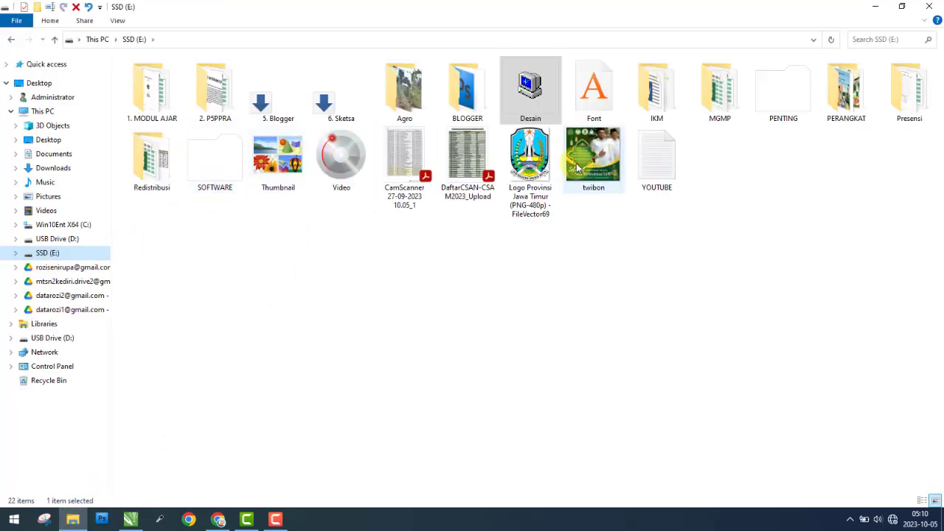
pyautogui.doubleClick(284, 164)
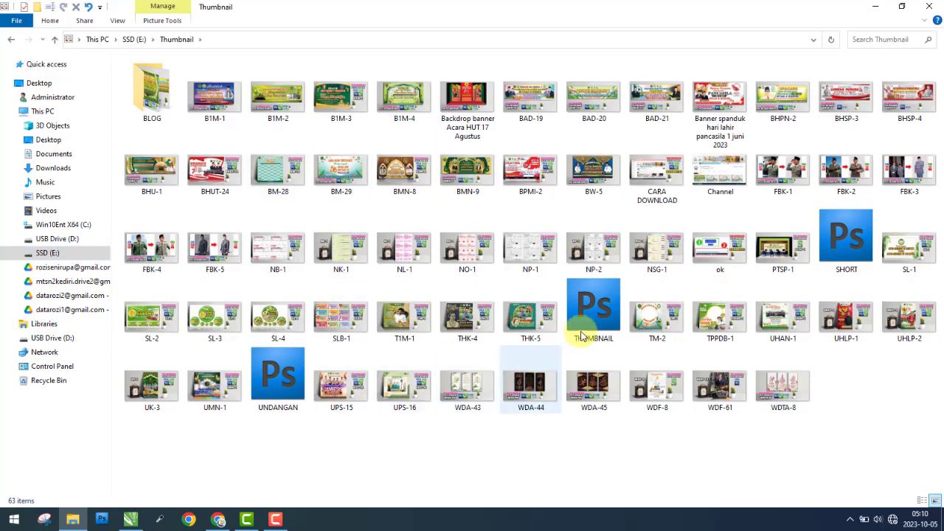
pyautogui.click(769, 254)
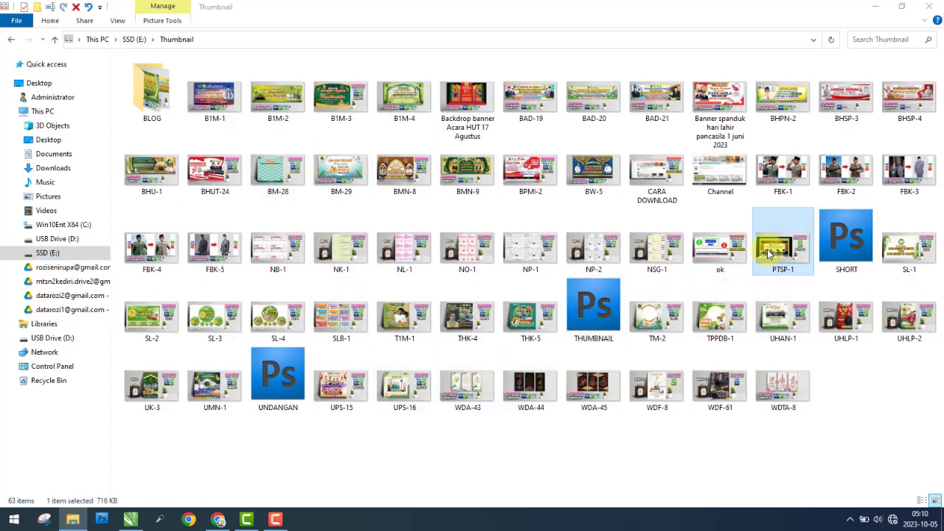
pyautogui.doubleClick(769, 254)
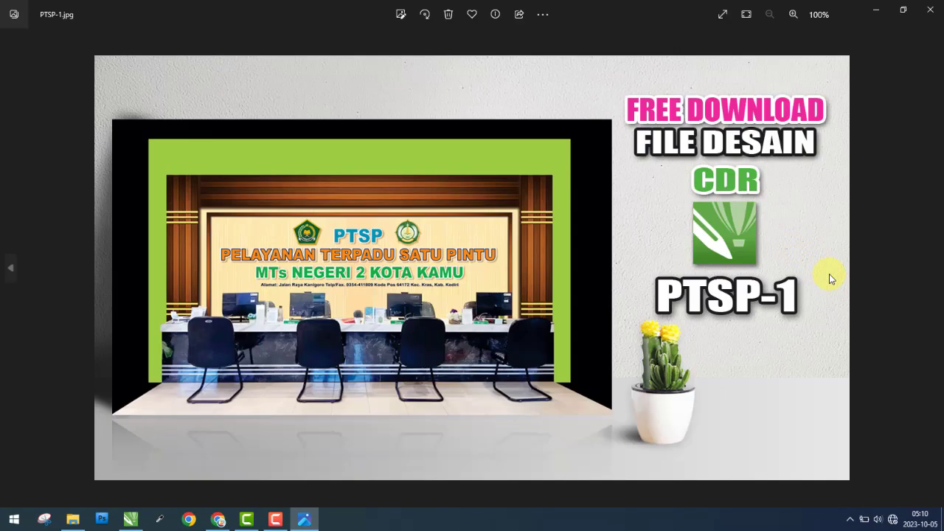